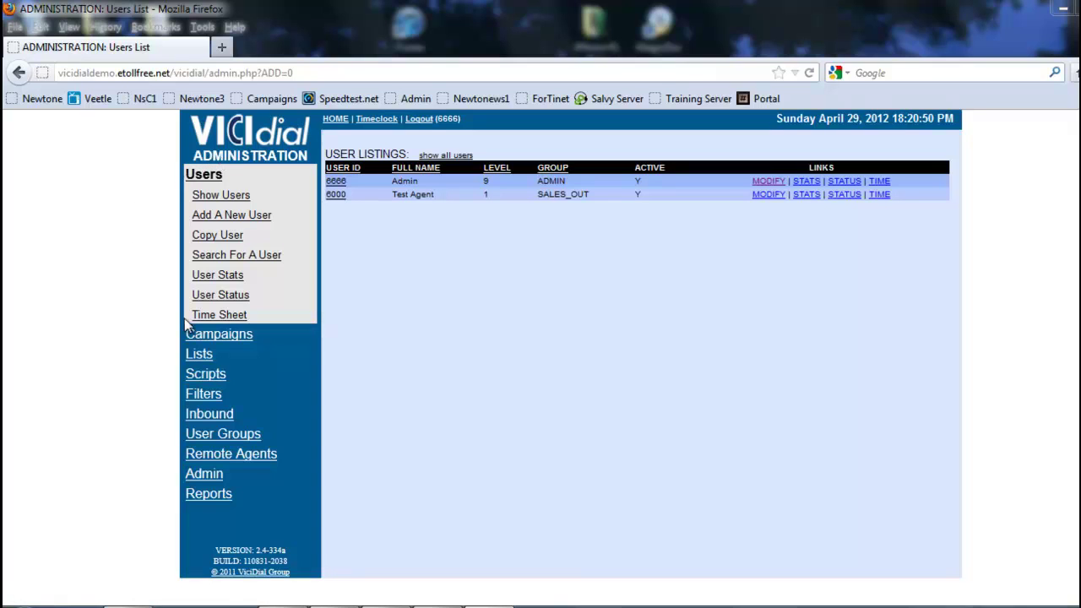
# Open the System Statuses page from the Admin section.
pyautogui.click(201, 475)
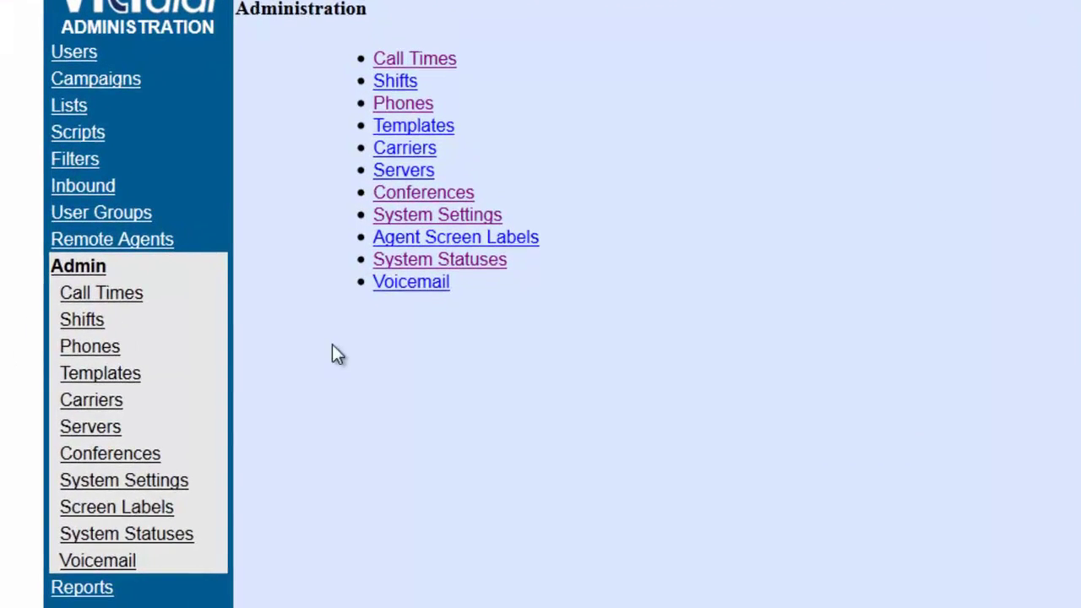
pyautogui.click(427, 262)
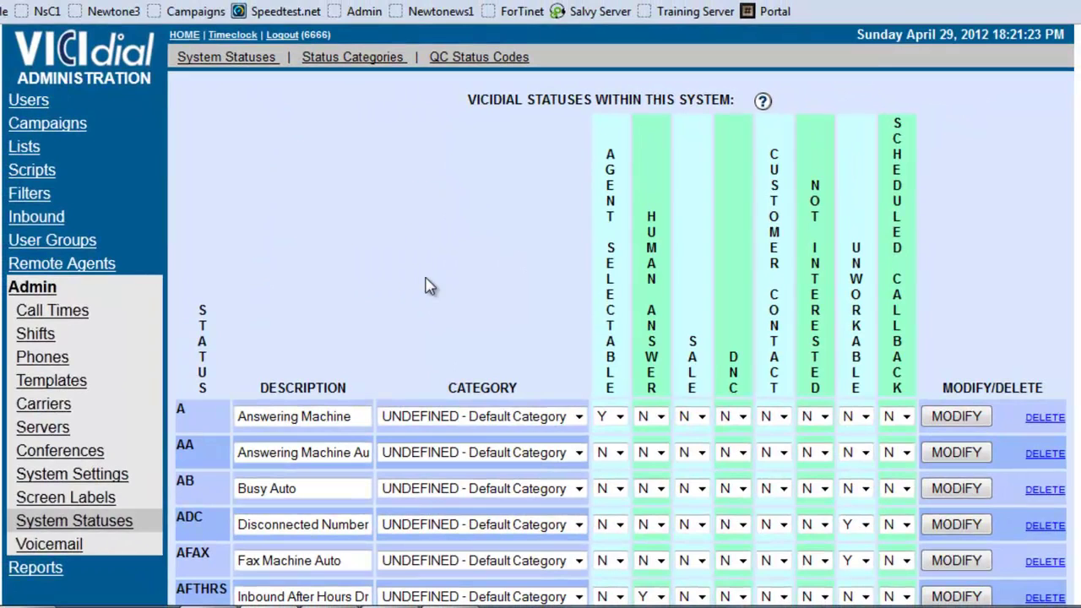
pyautogui.scroll(-5, 426, 285)
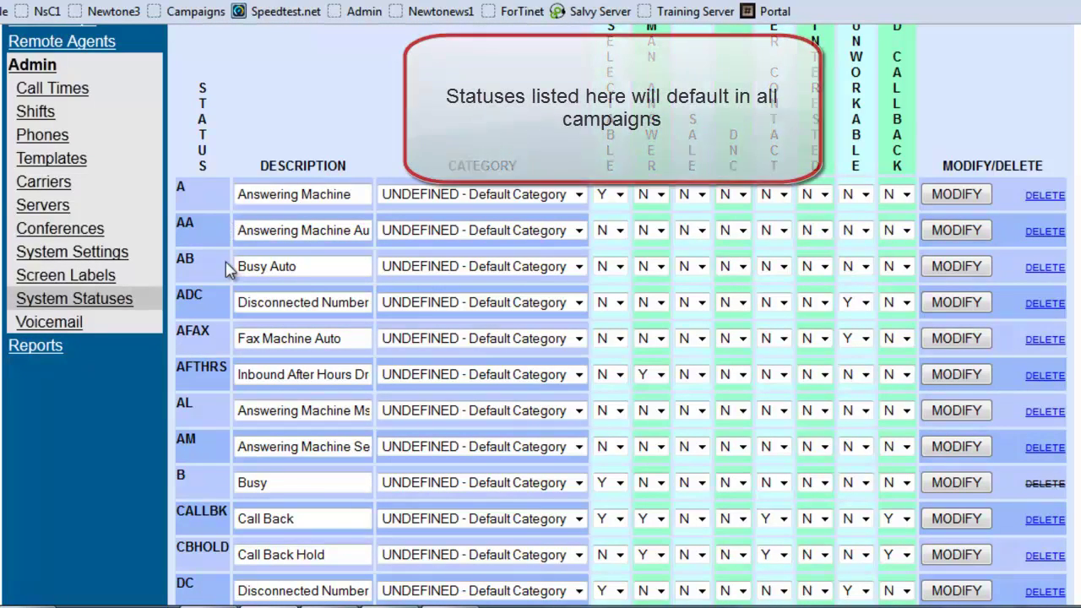
pyautogui.scroll(-2, 214, 264)
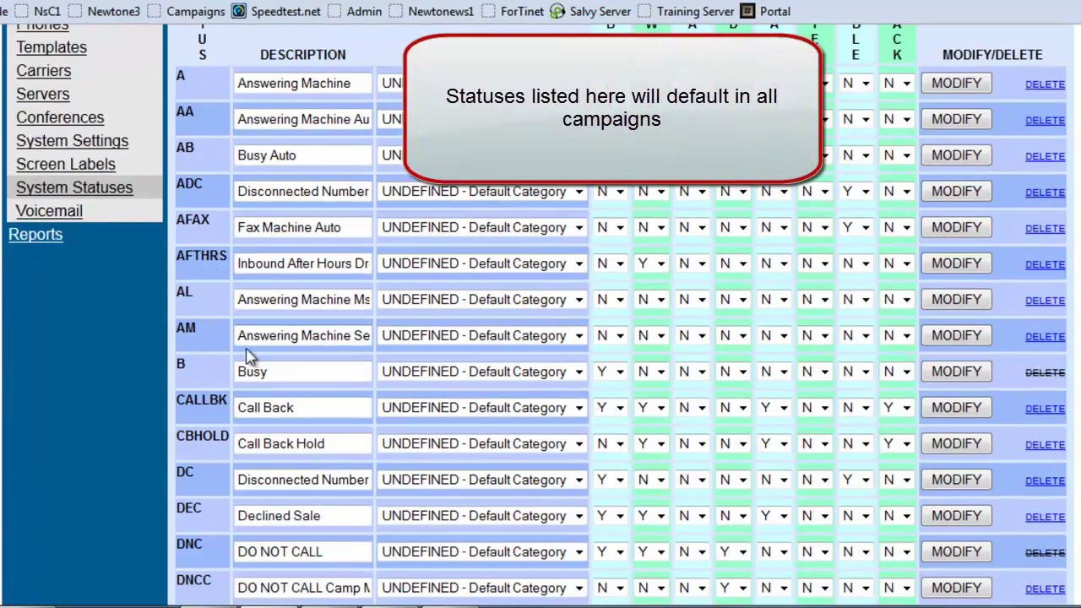
pyautogui.scroll(-2, 354, 256)
pyautogui.scroll(-6, 354, 256)
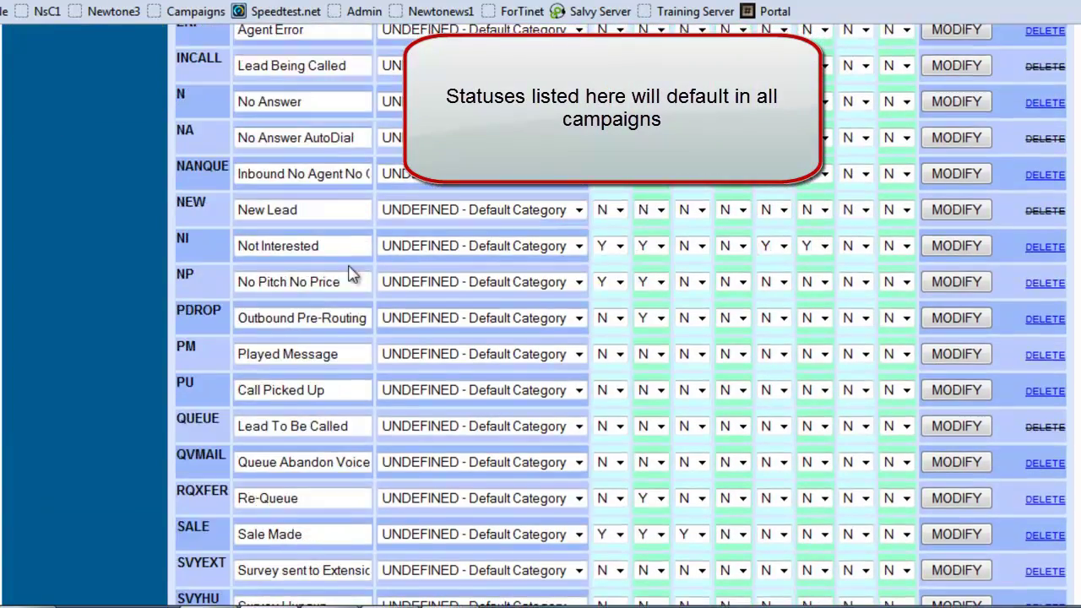
pyautogui.scroll(7, 355, 275)
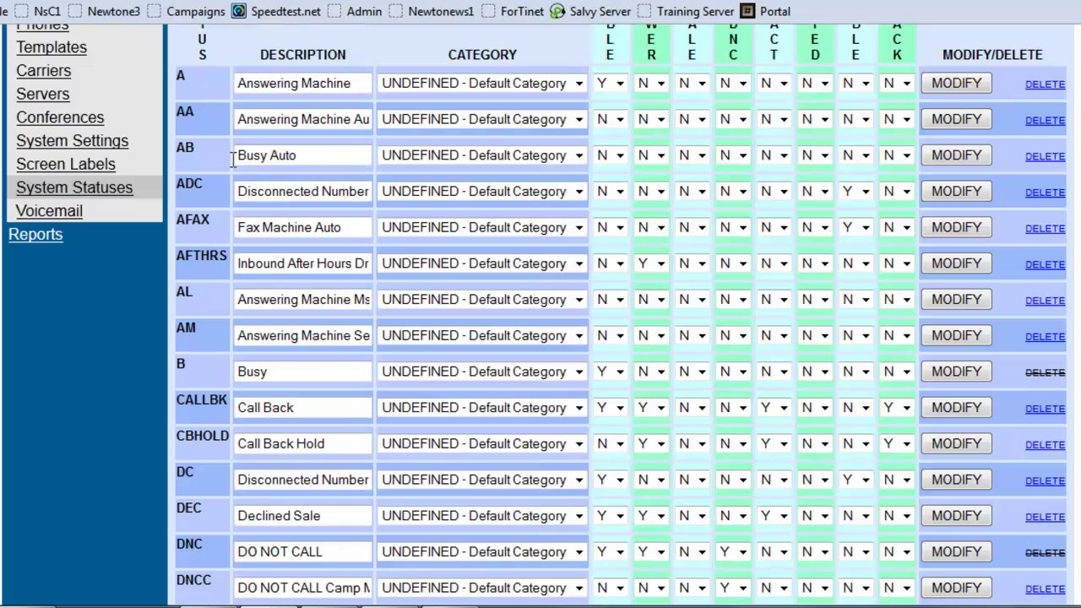
pyautogui.scroll(-3, 265, 266)
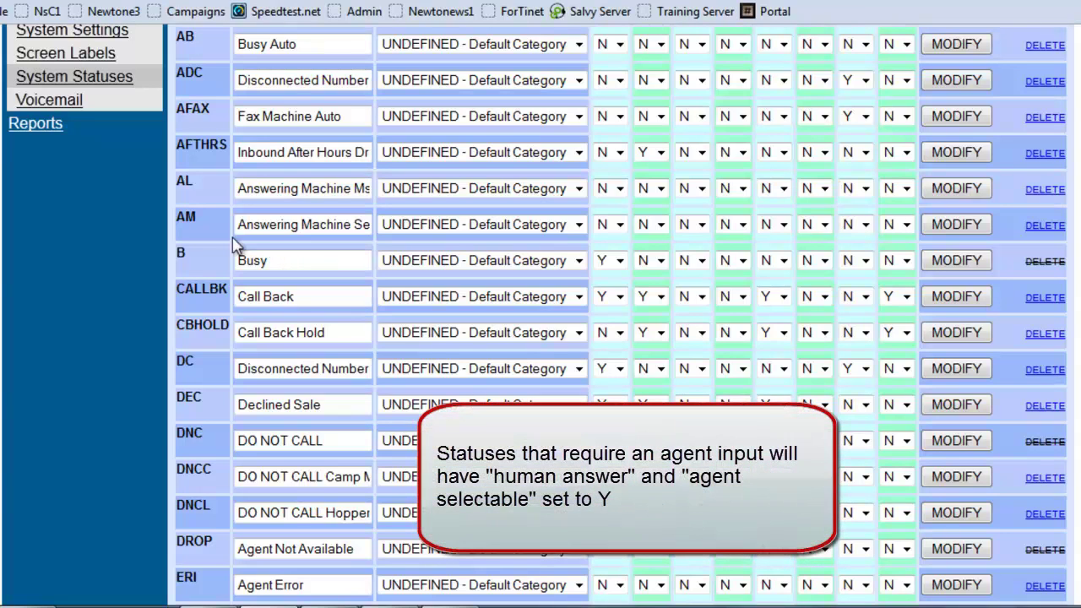
pyautogui.scroll(-12, 249, 187)
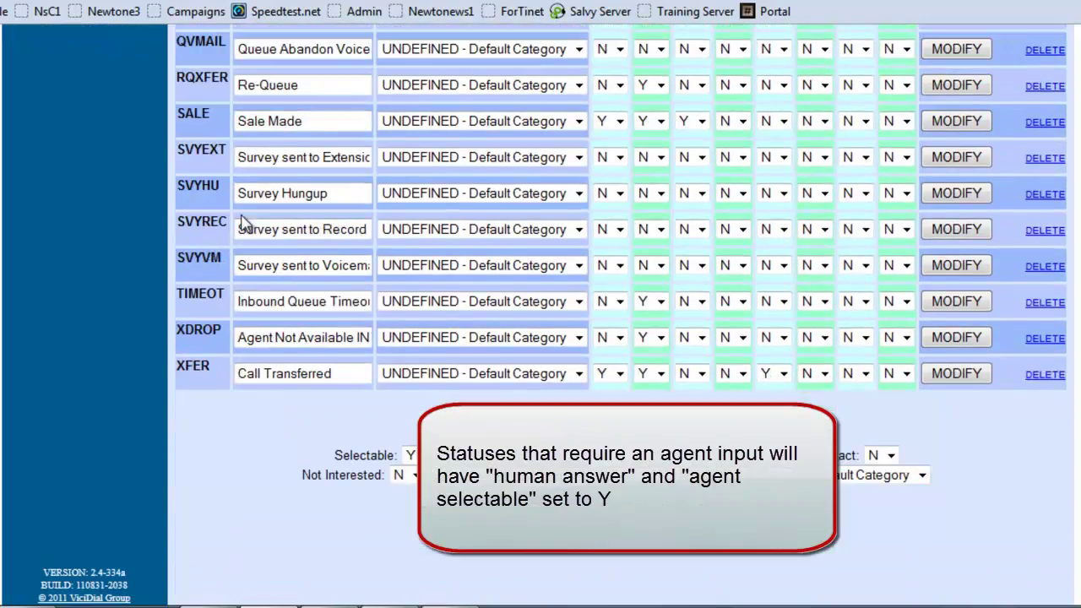
pyautogui.scroll(15, 274, 372)
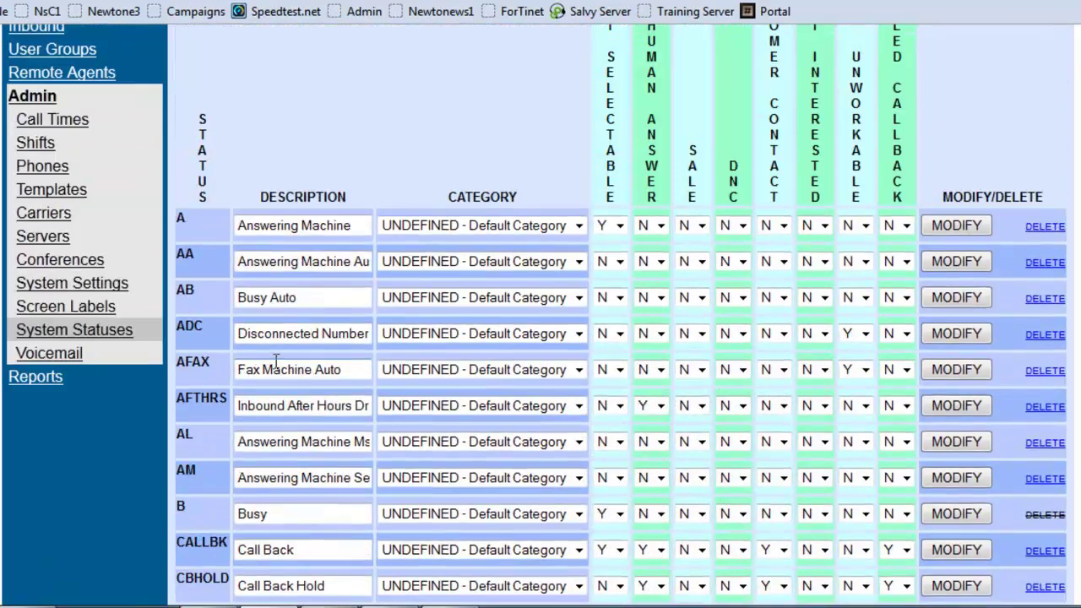
pyautogui.scroll(-10, 293, 301)
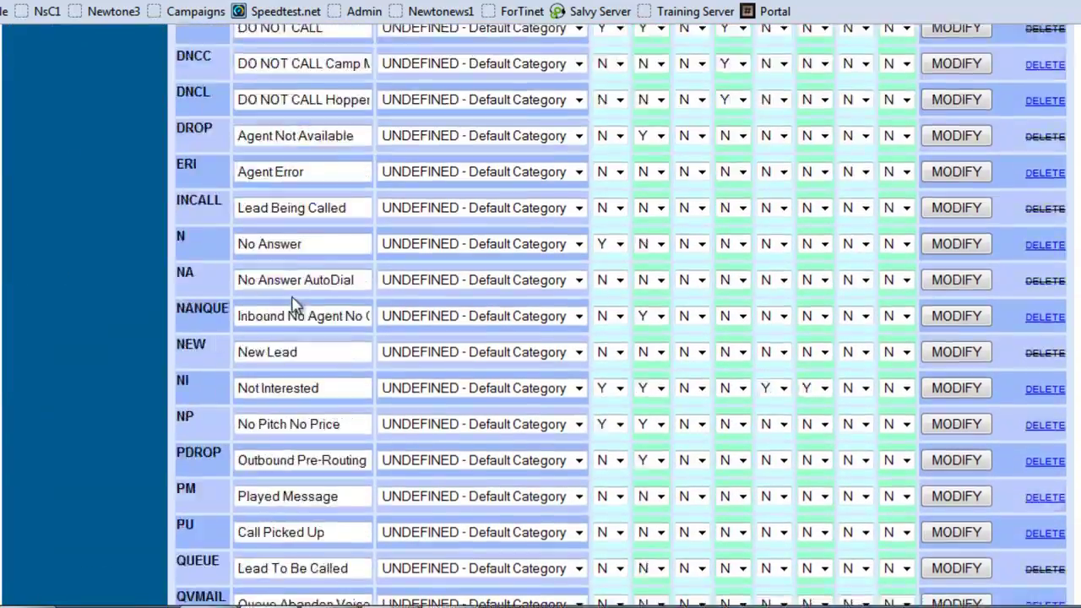
pyautogui.scroll(-4, 292, 301)
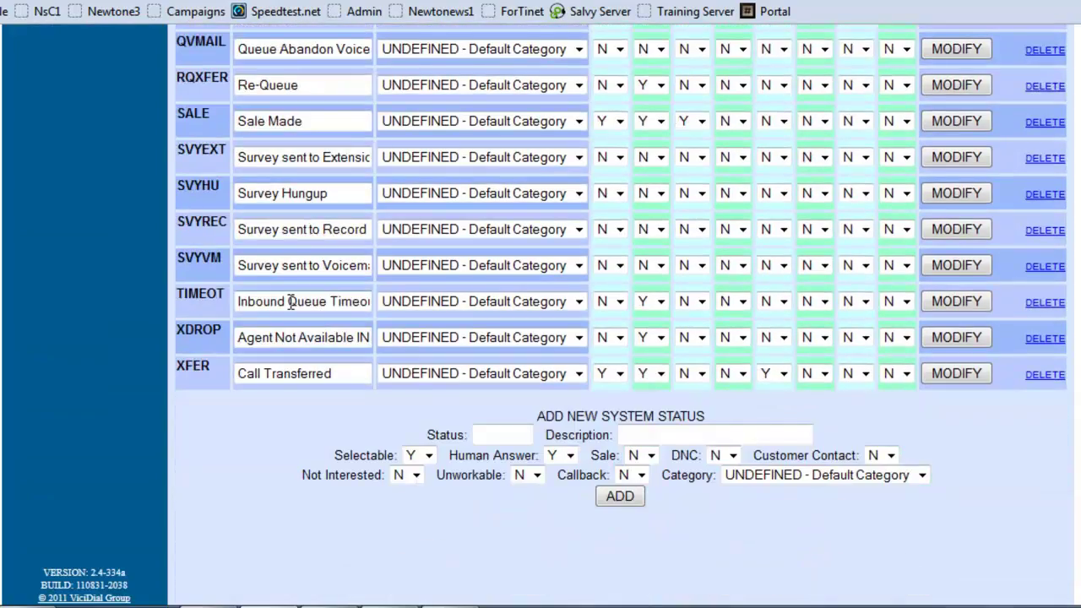
pyautogui.scroll(14, 289, 301)
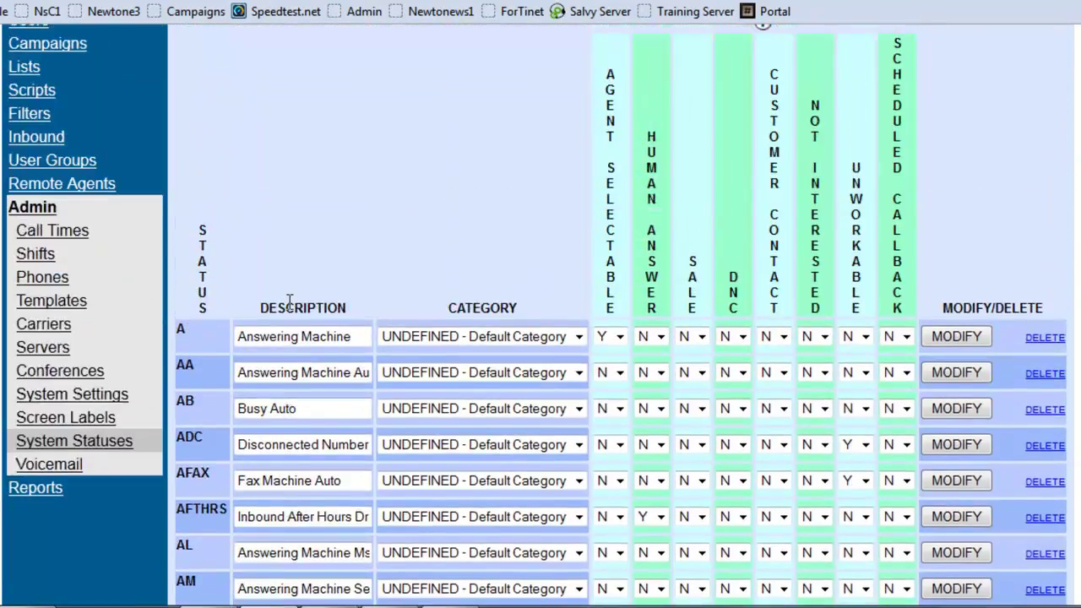
pyautogui.scroll(-9, 290, 302)
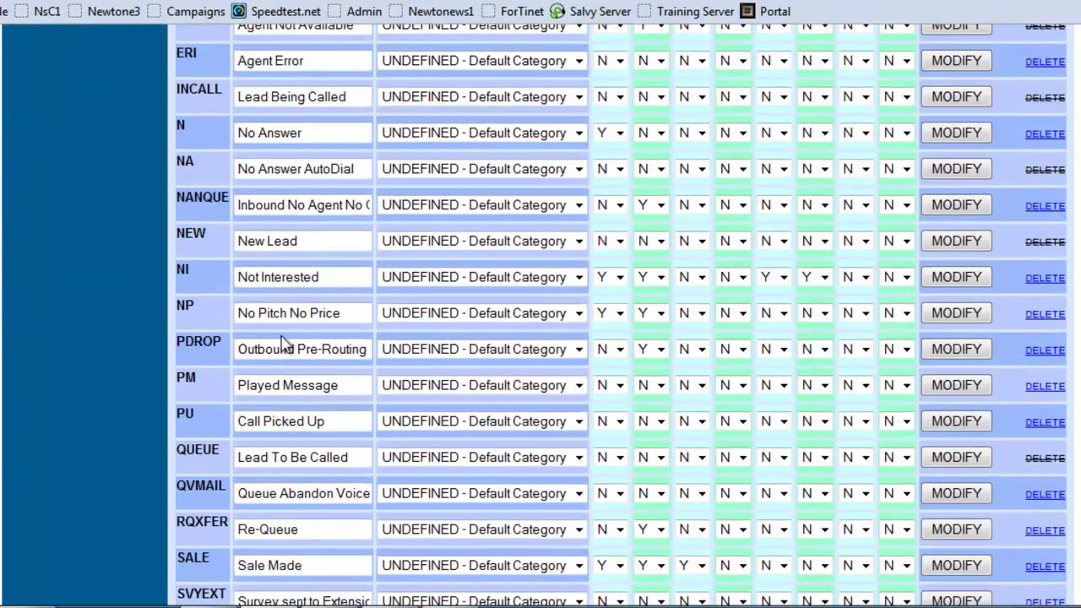
pyautogui.scroll(-3, 283, 342)
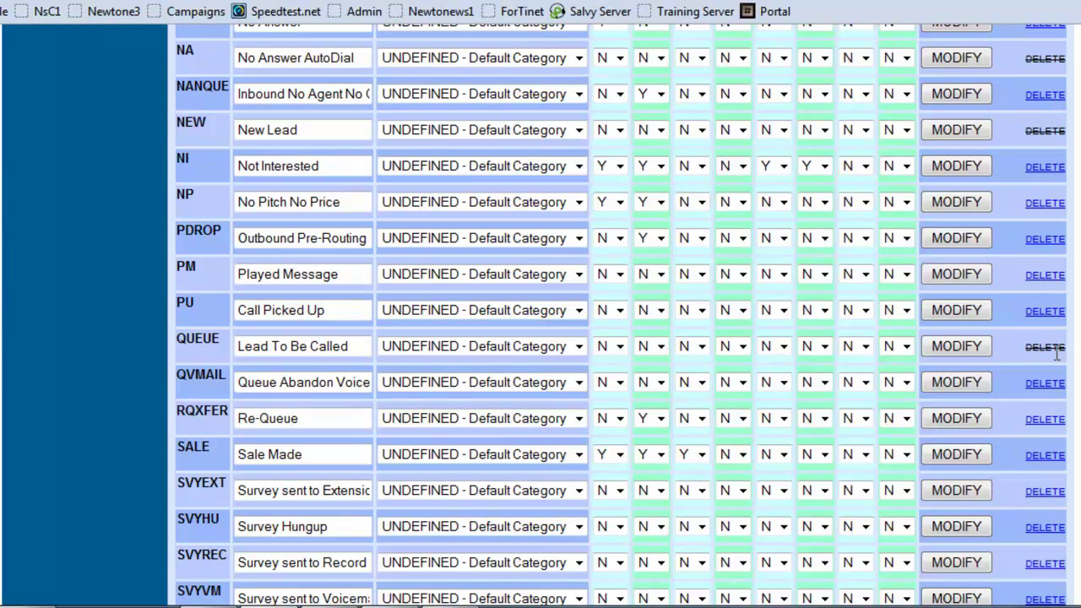
pyautogui.scroll(12, 1060, 311)
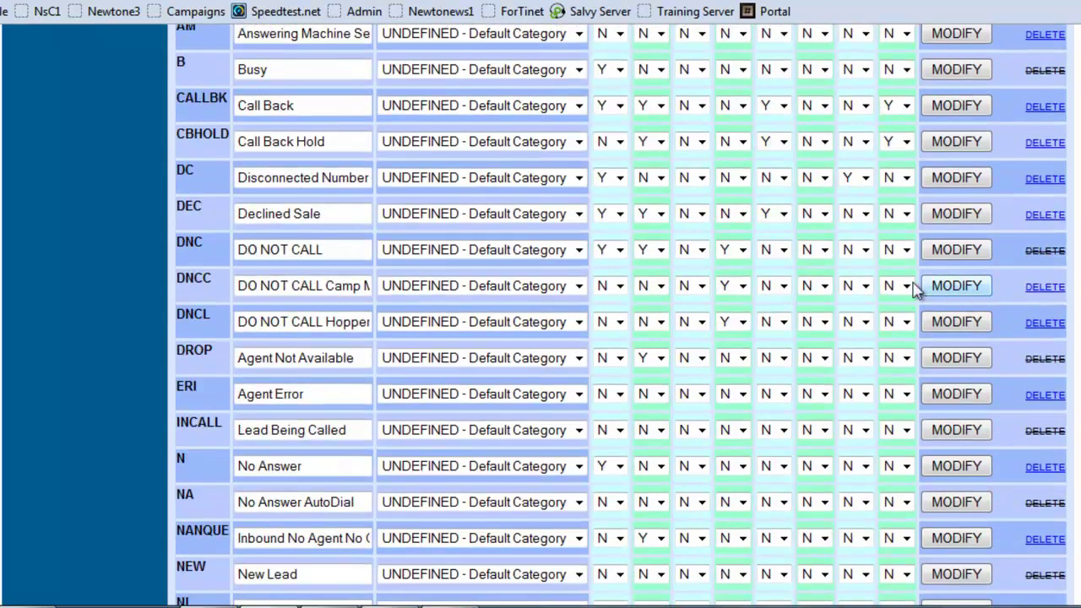
pyautogui.scroll(3, 591, 250)
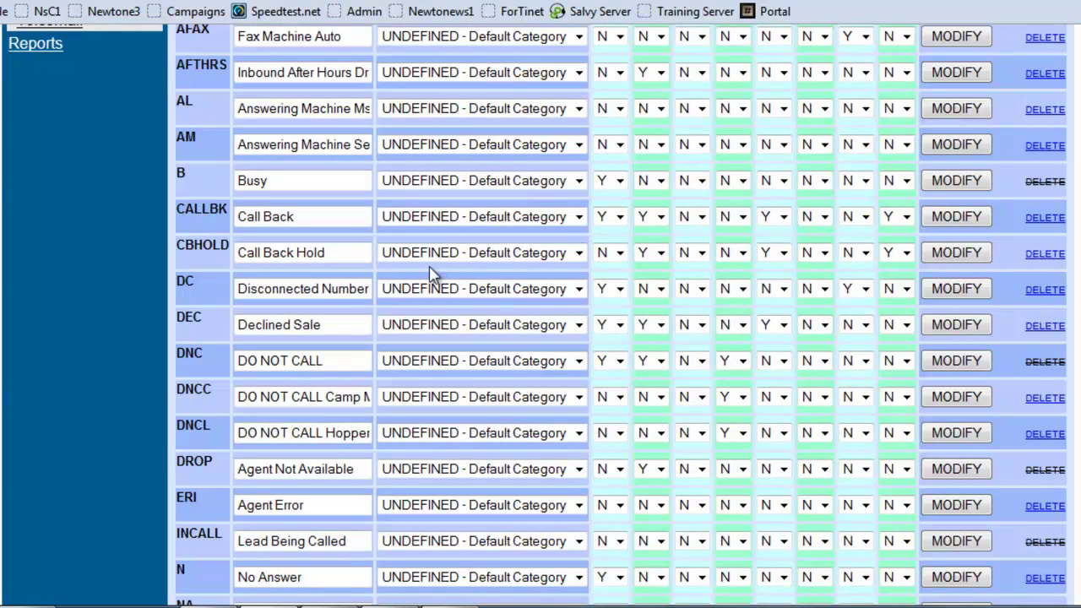
pyautogui.scroll(5, 355, 284)
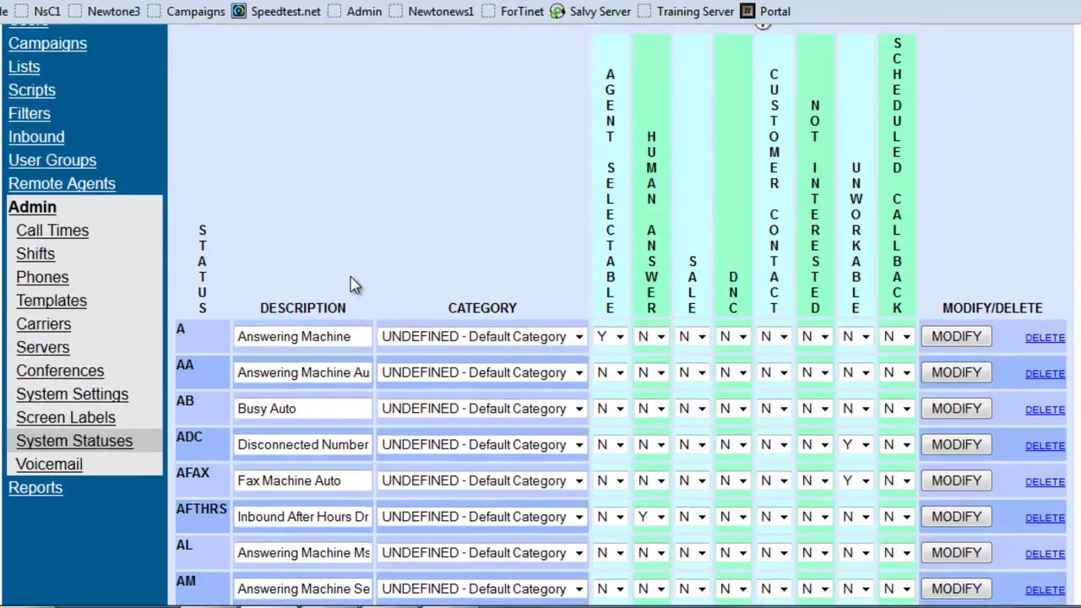
pyautogui.scroll(2, 355, 285)
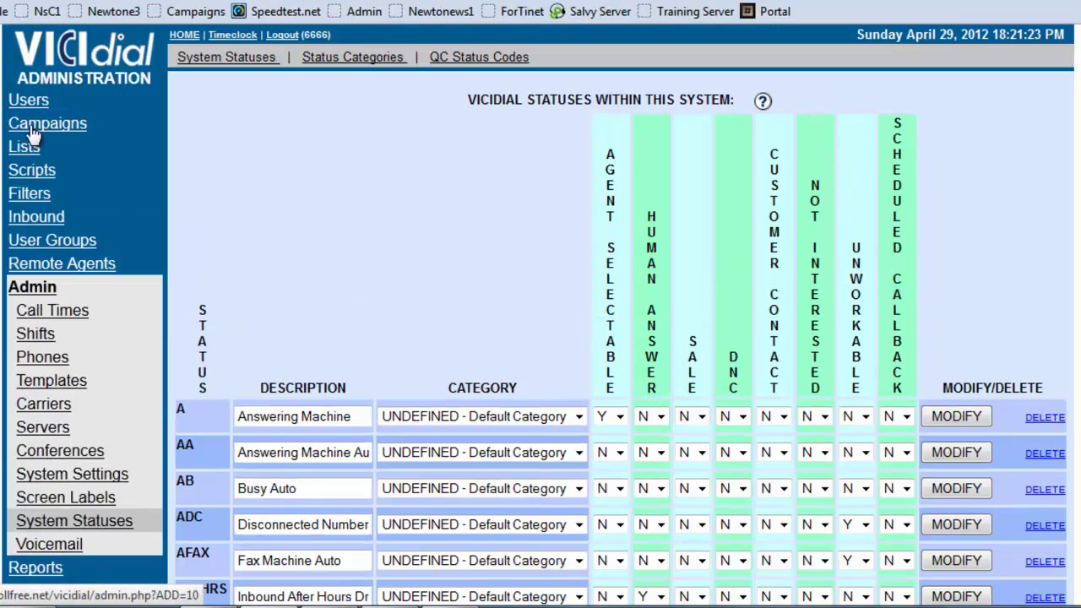
# Go to the TEST_OUT campaign's empty custom statuses page under Campaigns > Statuses.
pyautogui.click(9, 135)
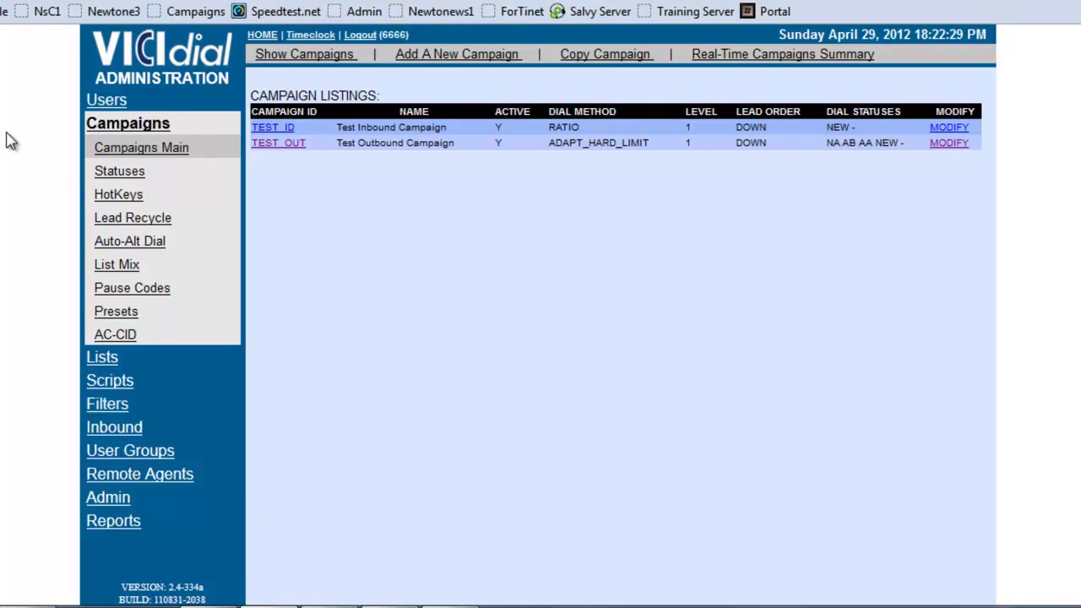
pyautogui.click(286, 148)
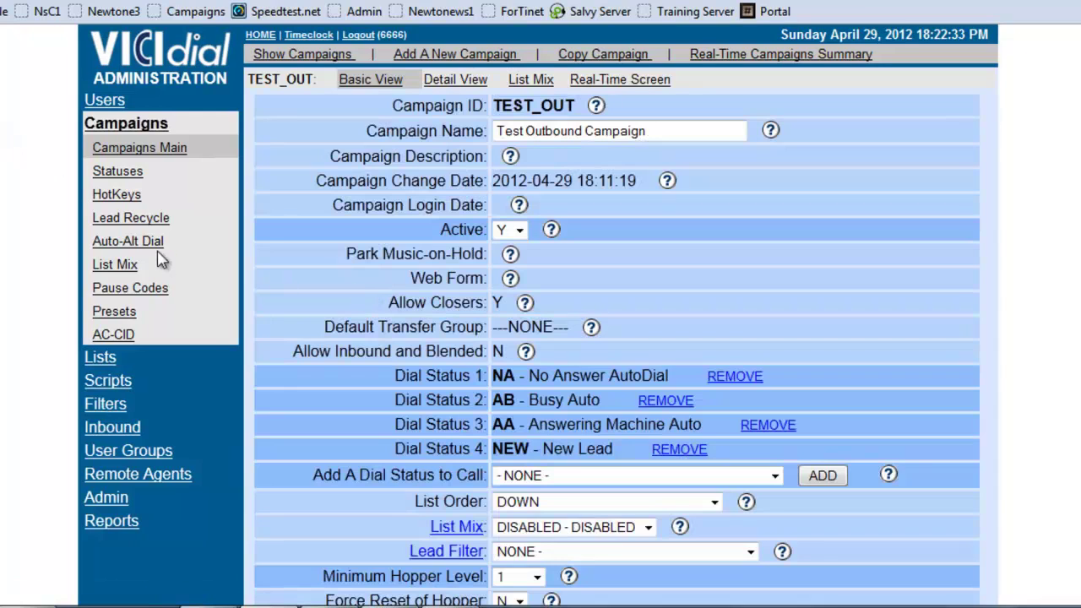
pyautogui.click(120, 179)
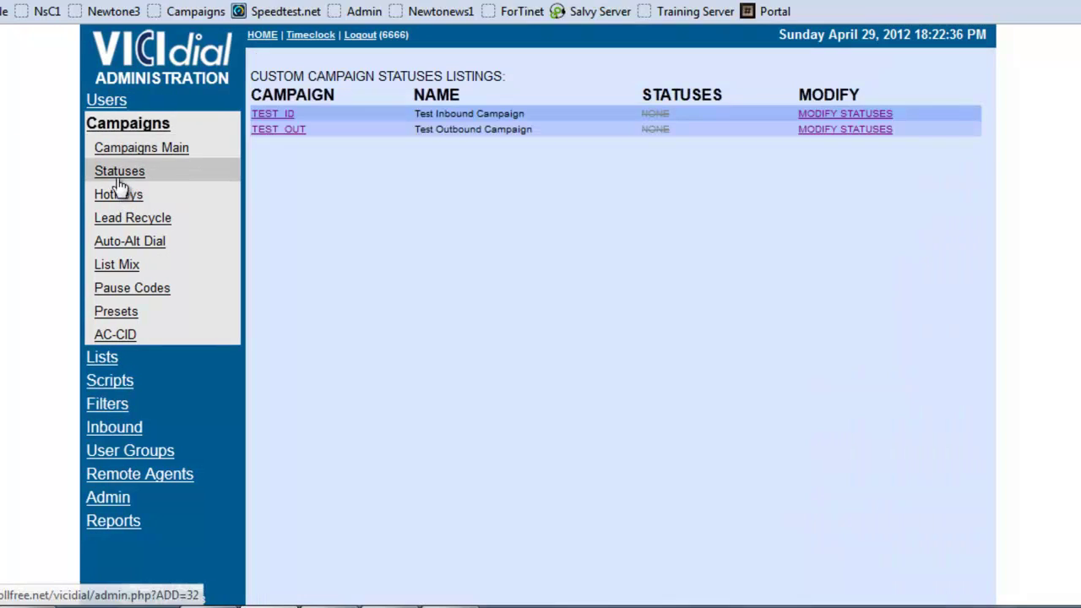
pyautogui.click(255, 132)
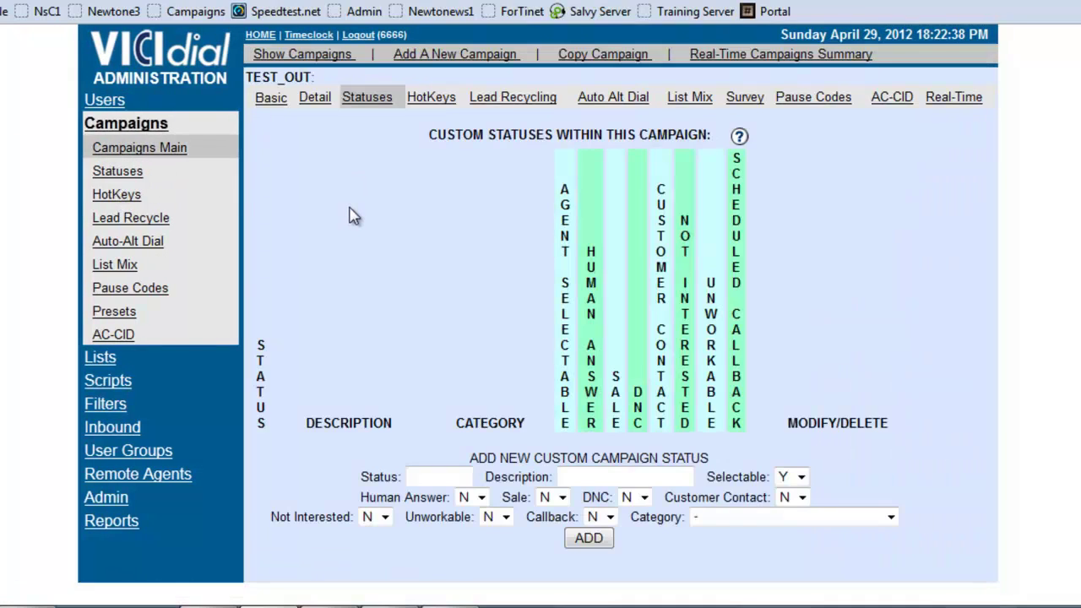
pyautogui.scroll(-1, 372, 211)
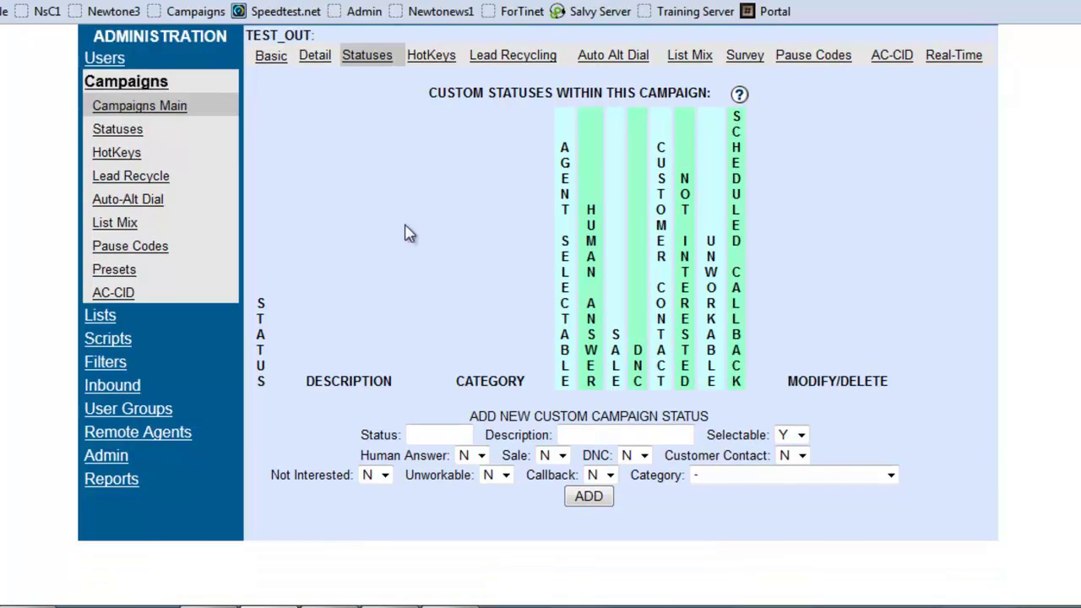
# Enter the new status code 'Contac' with description 'Contact made'.
pyautogui.click(422, 434)
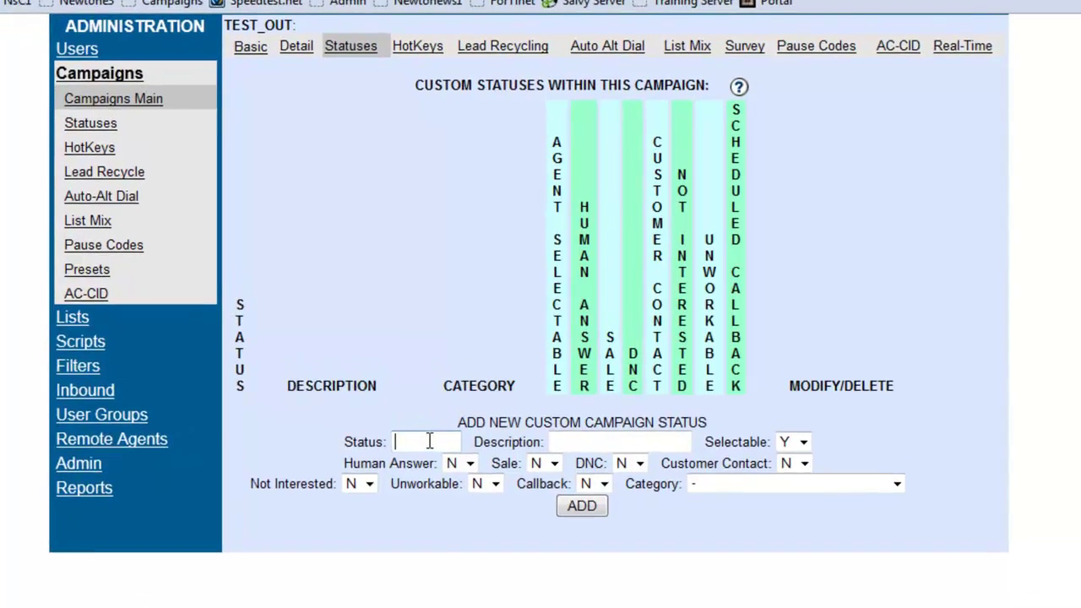
pyautogui.write('Contac')
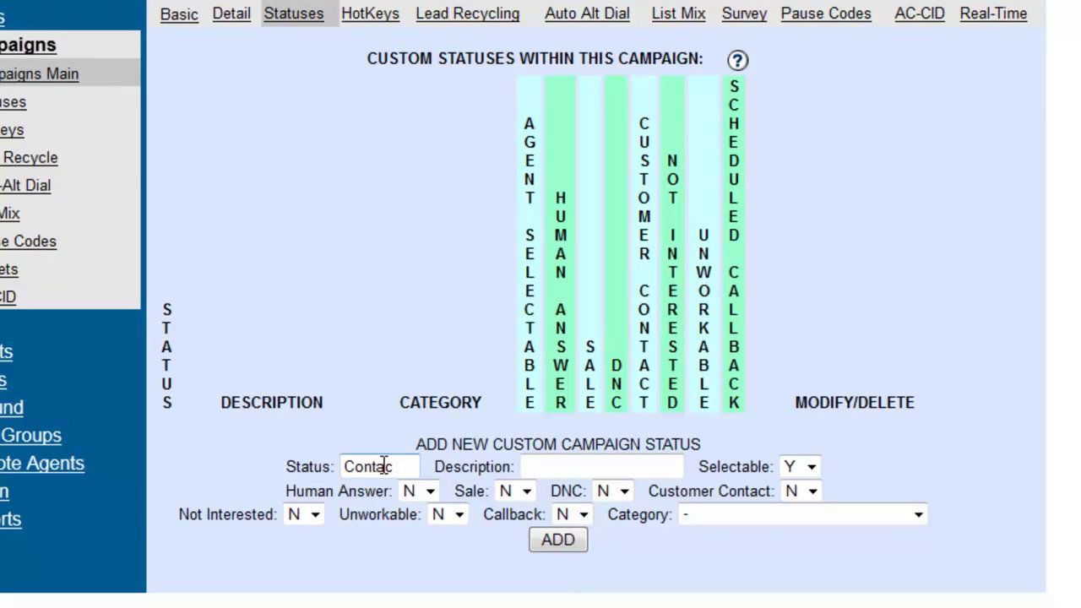
pyautogui.press('BackSpace')
pyautogui.press('BackSpace')
pyautogui.press('BackSpace')
pyautogui.press('BackSpace')
pyautogui.write('n')
pyautogui.press('BackSpace')
pyautogui.write('ontac')
pyautogui.press('Tab')
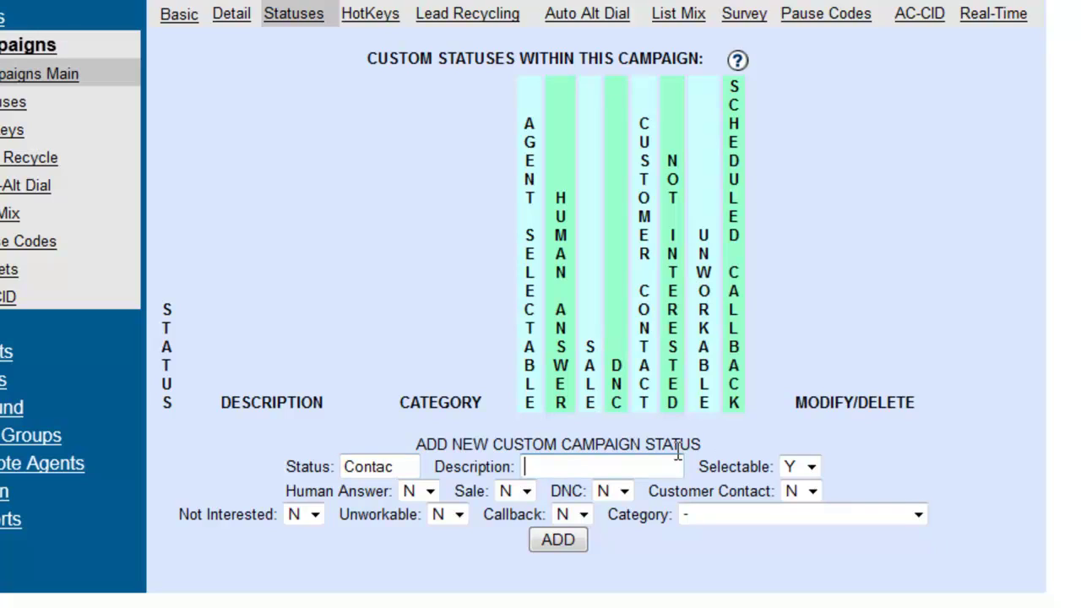
pyautogui.write('Contact made')
# Mark Contac as selectable, human answer Y and customer contact Y, then add it.
pyautogui.click(360, 457)
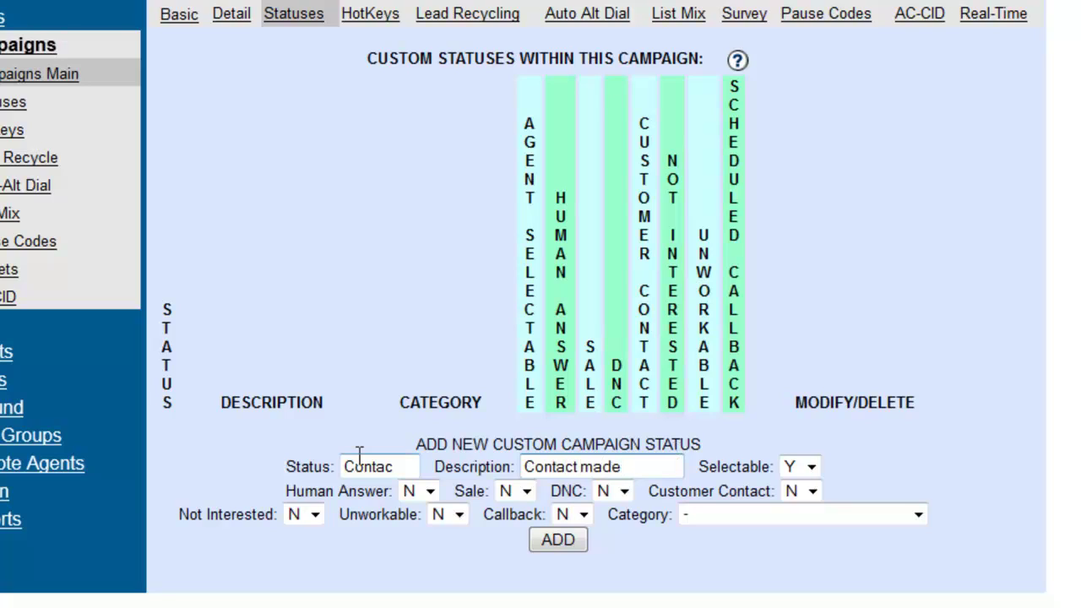
pyautogui.click(810, 467)
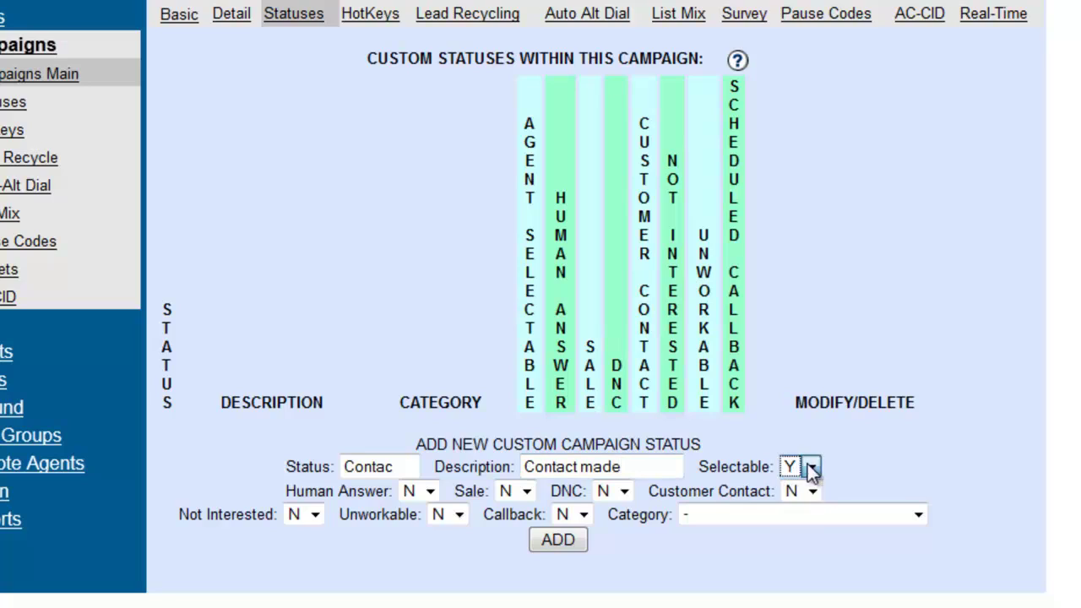
pyautogui.click(429, 491)
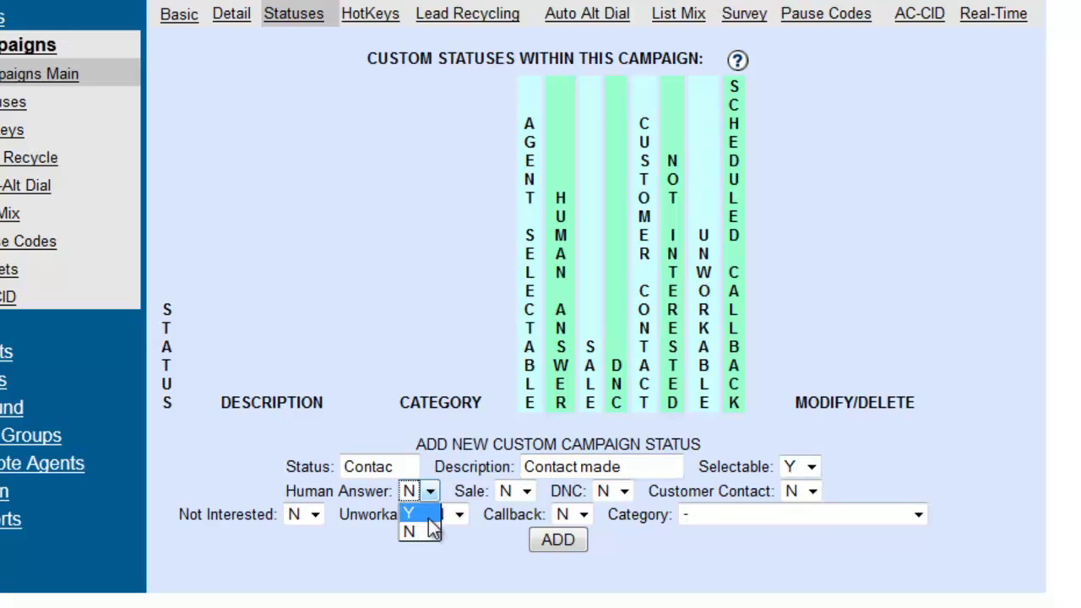
pyautogui.click(423, 514)
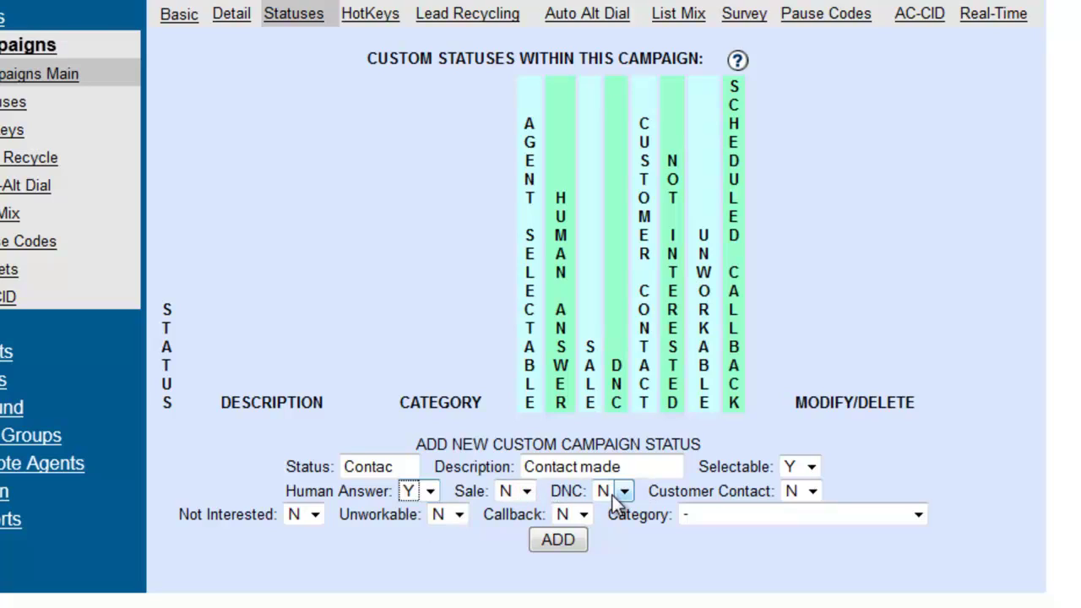
pyautogui.click(810, 493)
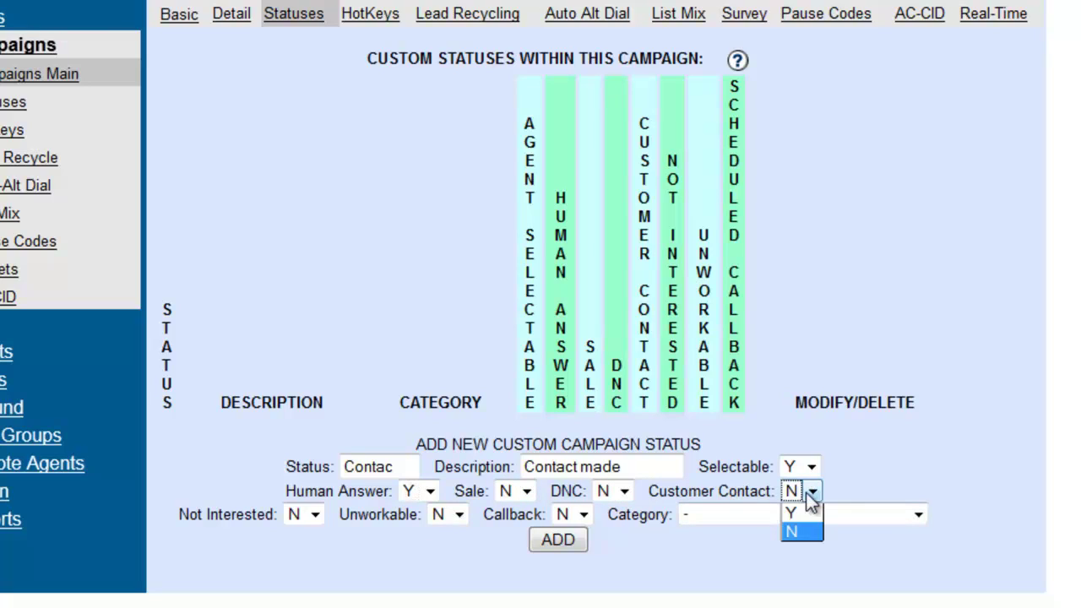
pyautogui.click(811, 515)
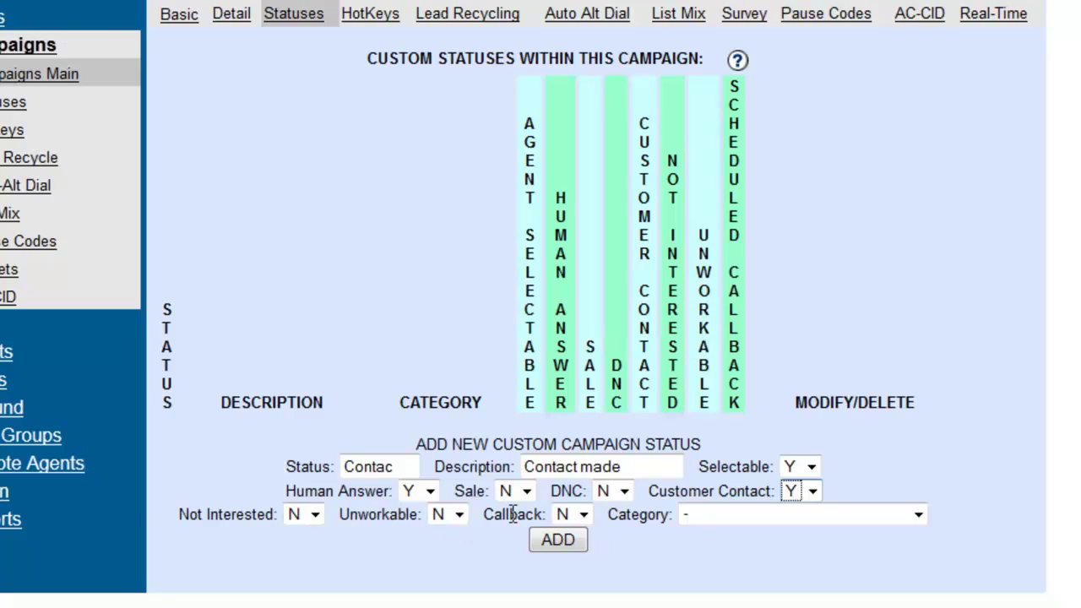
pyautogui.click(549, 539)
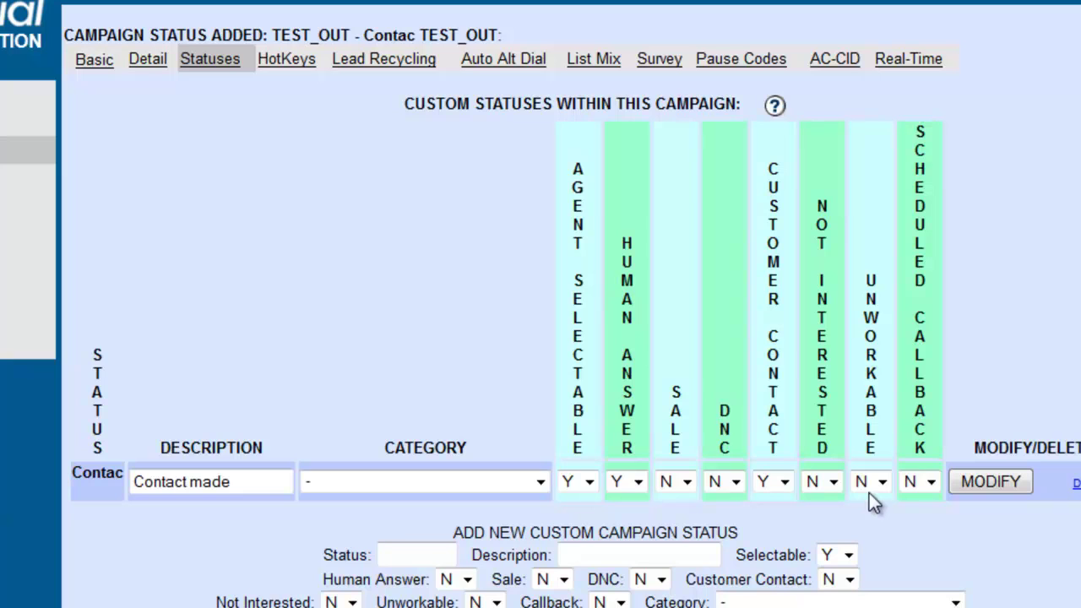
# Scroll down to verify the Contac – Contact made row in TEST_OUT's custom statuses.
pyautogui.scroll(-2, 441, 245)
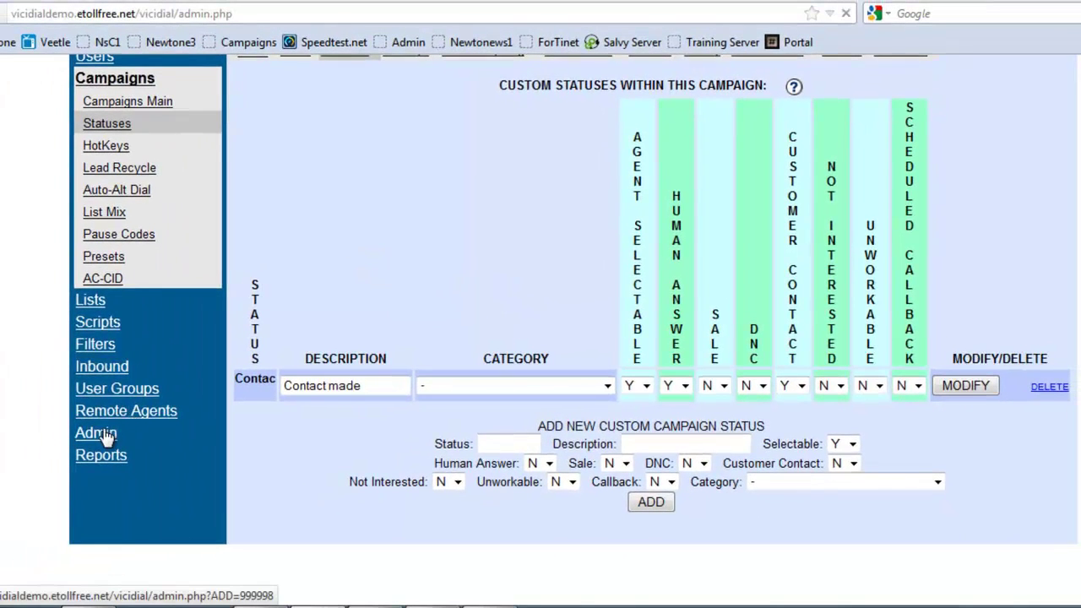
# Return to System Statuses and inspect the CALLBK Call Back row's flags.
pyautogui.click(96, 433)
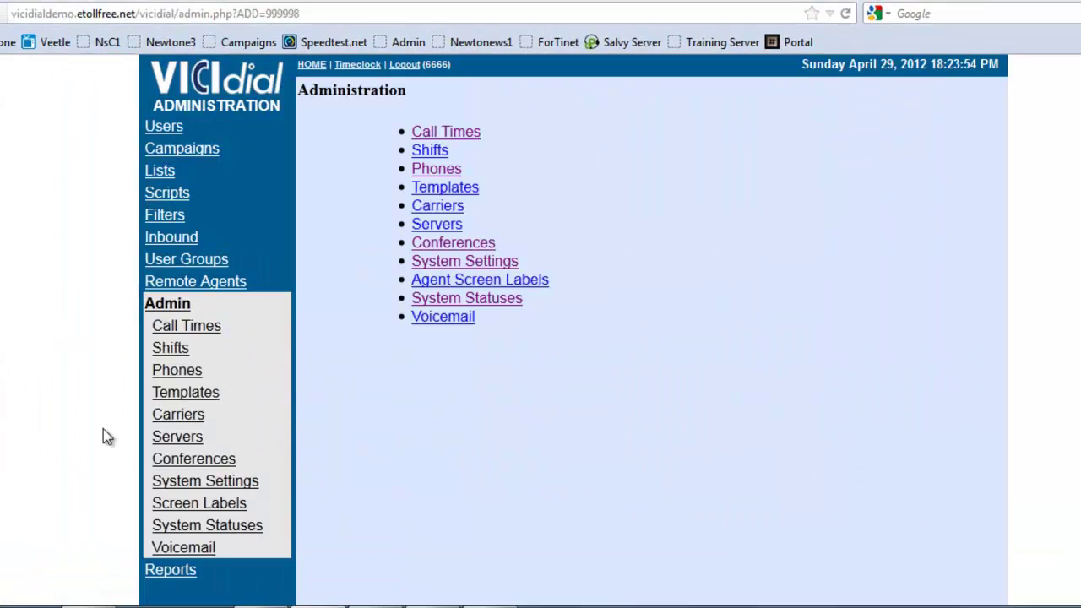
pyautogui.click(436, 302)
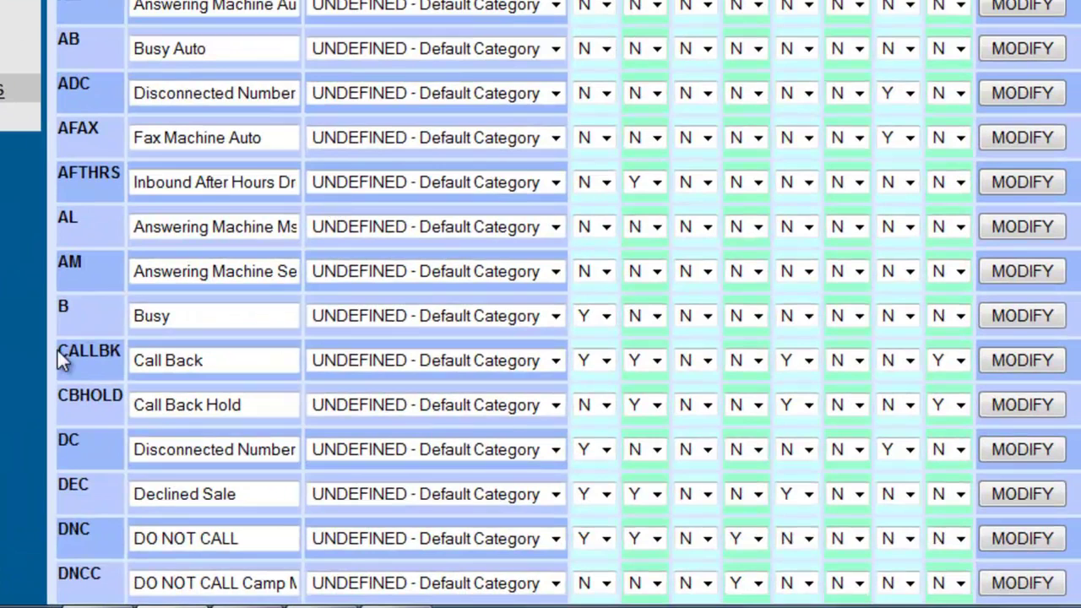
pyautogui.moveTo(58, 352); pyautogui.dragTo(121, 349)
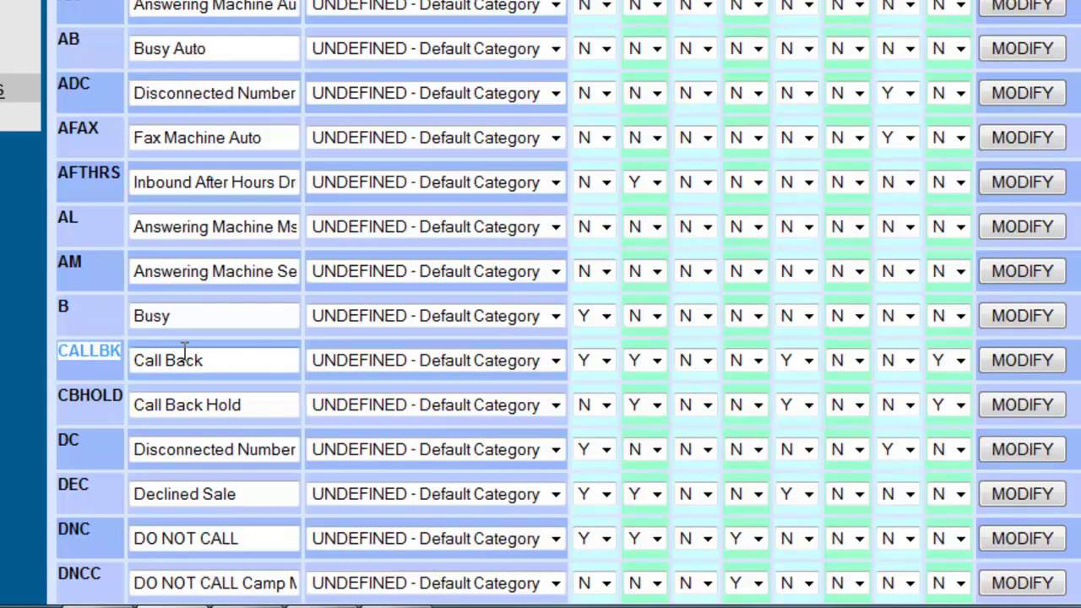
pyautogui.click(118, 366)
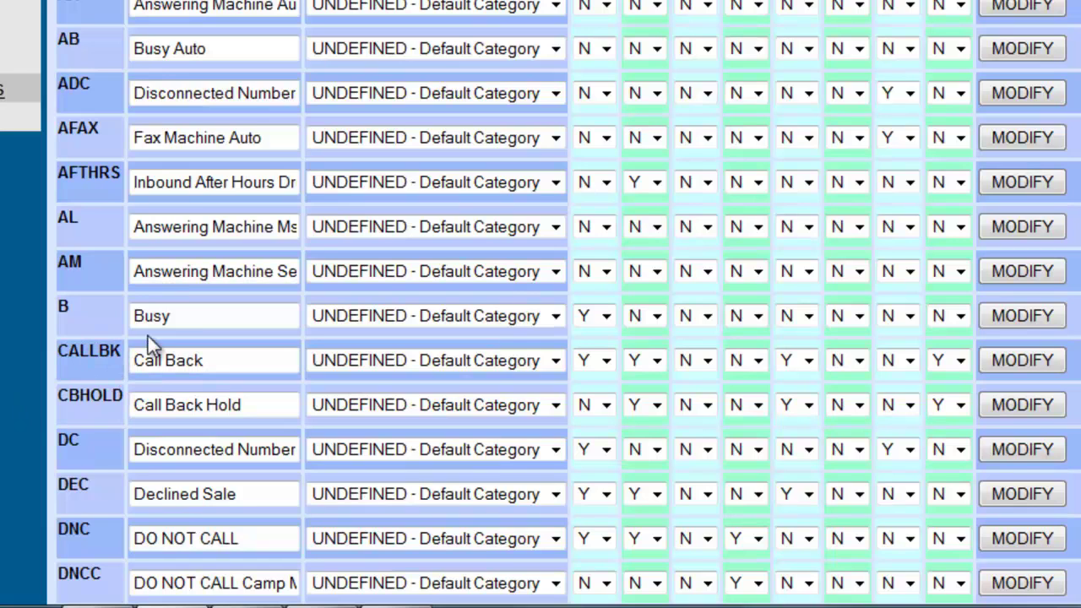
pyautogui.moveTo(124, 361); pyautogui.dragTo(56, 358)
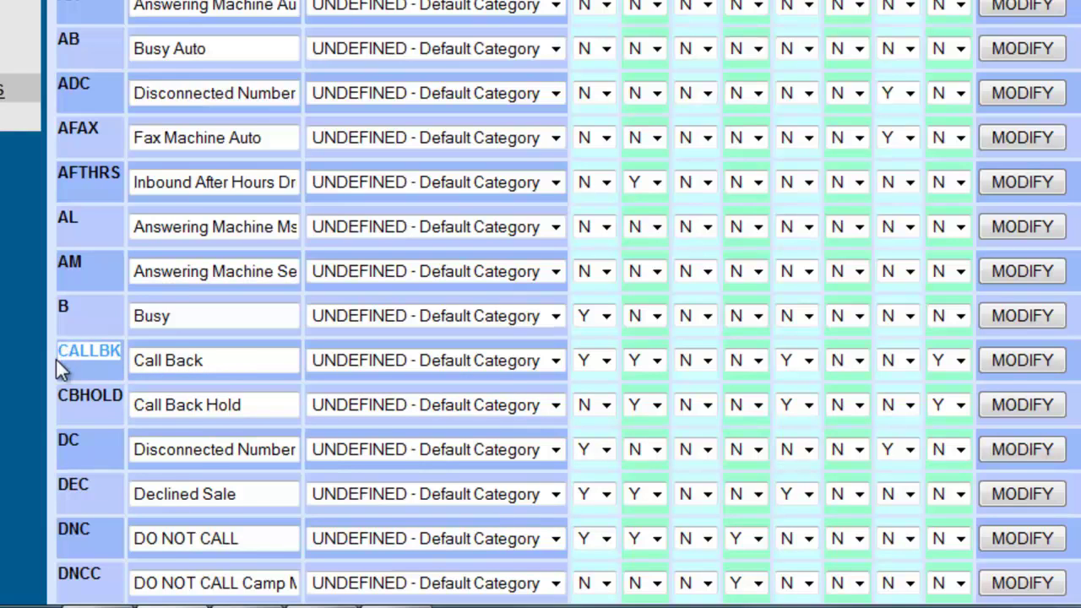
pyautogui.scroll(5, 56, 359)
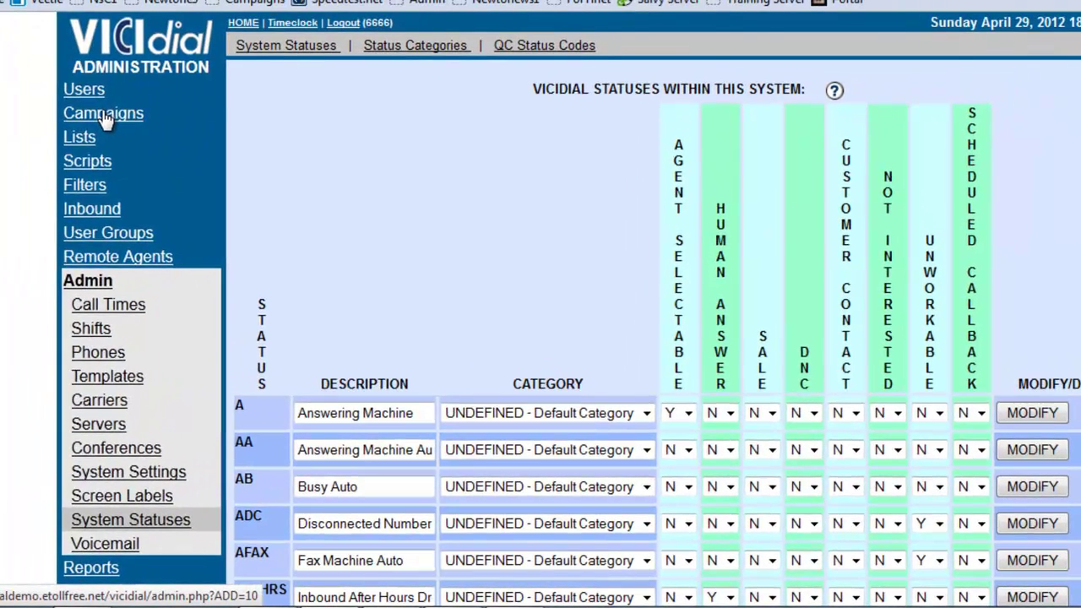
# In TEST_OUT's Detail View, set Scheduled Callbacks to Y.
pyautogui.click(102, 114)
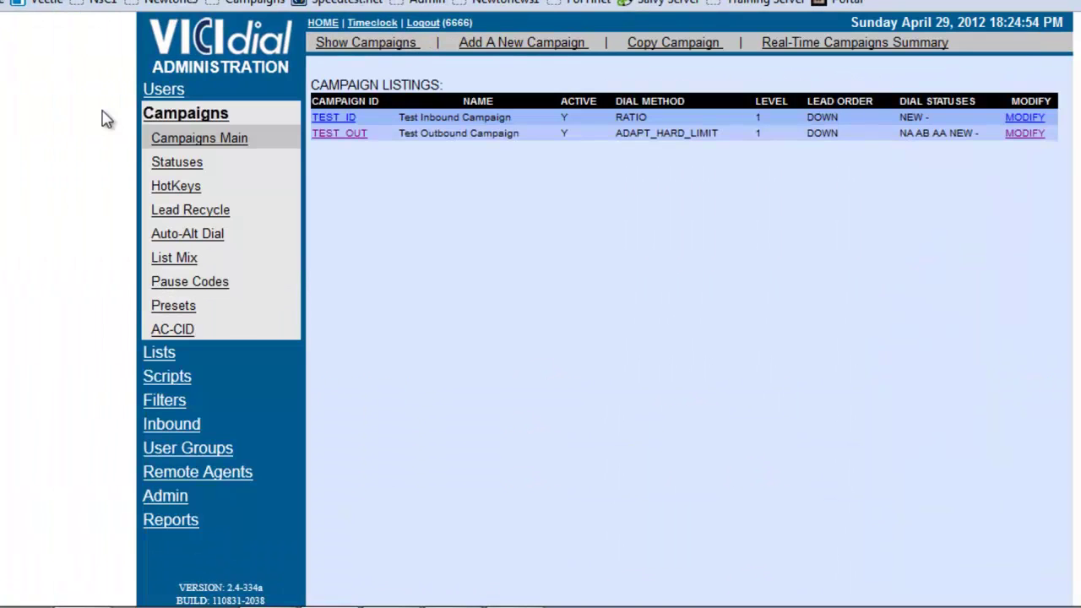
pyautogui.click(321, 139)
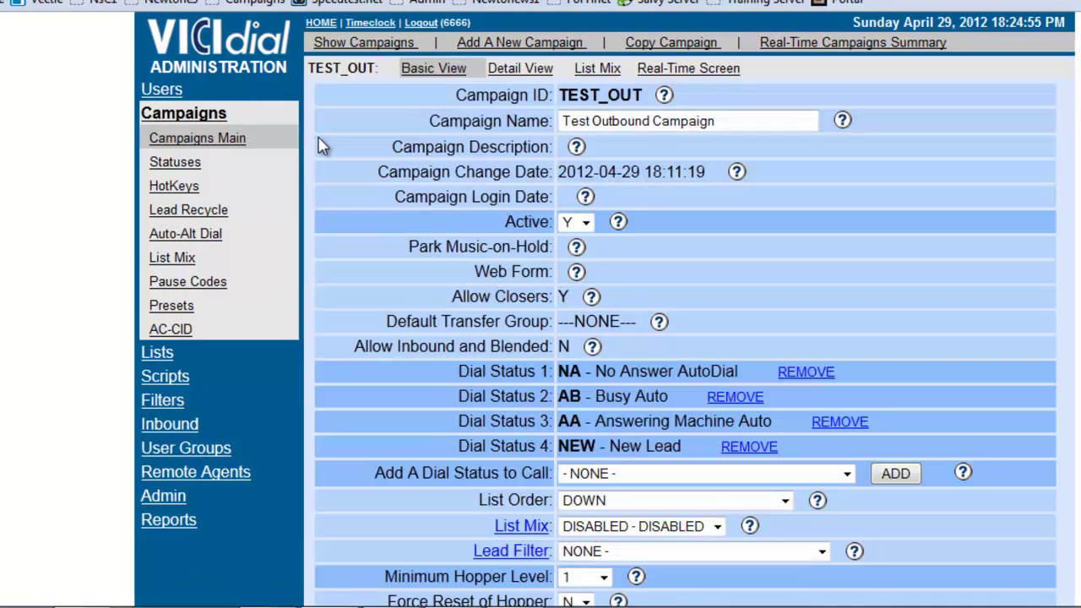
pyautogui.click(526, 71)
pyautogui.scroll(-10, 532, 241)
pyautogui.scroll(-20, 524, 240)
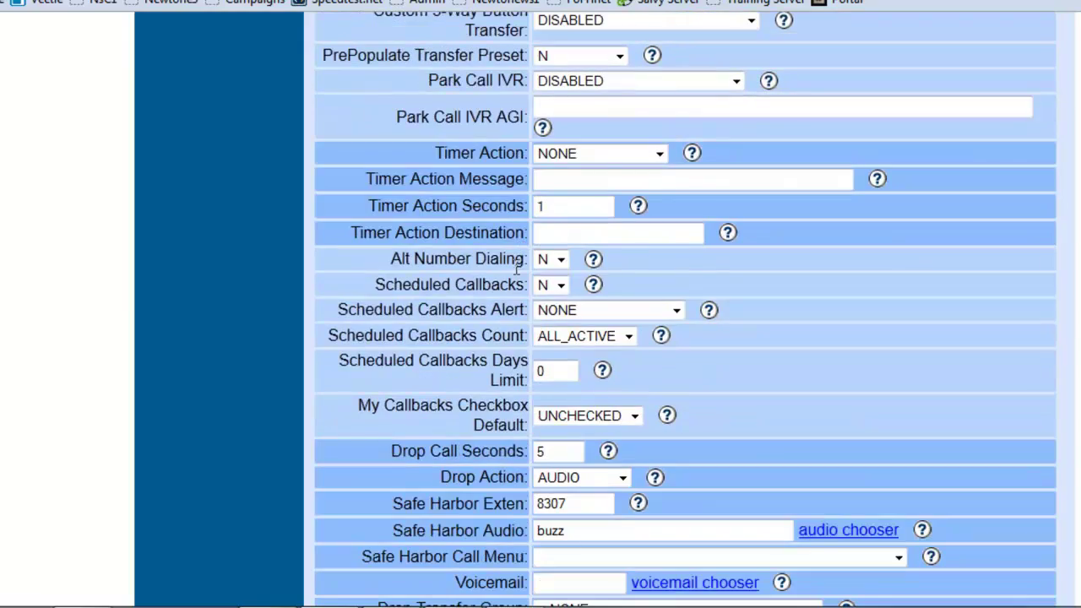
pyautogui.moveTo(375, 284); pyautogui.dragTo(523, 291)
pyautogui.click(560, 287)
pyautogui.click(558, 305)
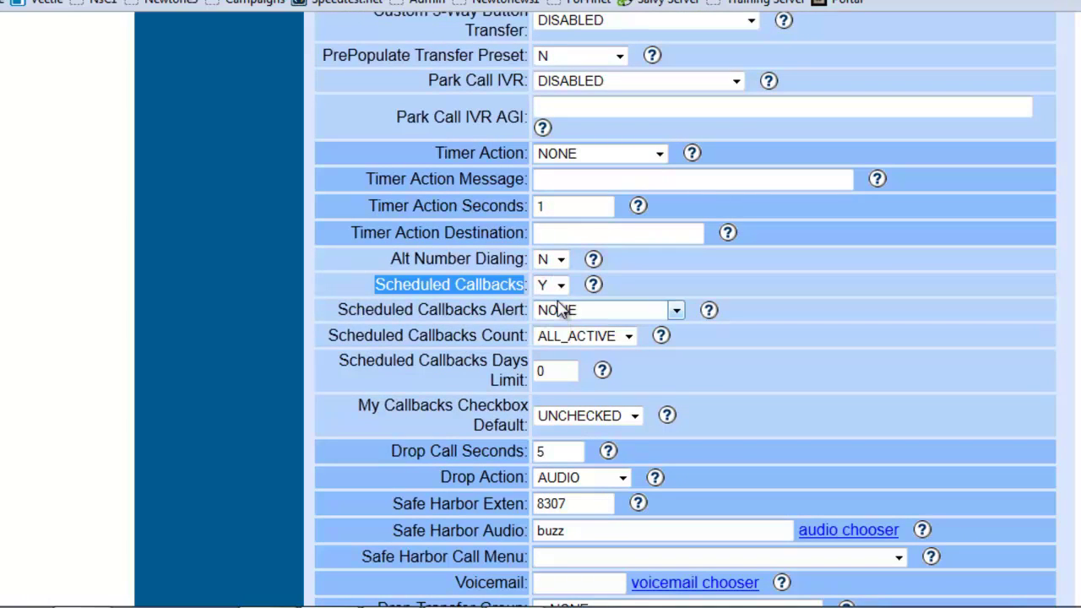
pyautogui.click(648, 297)
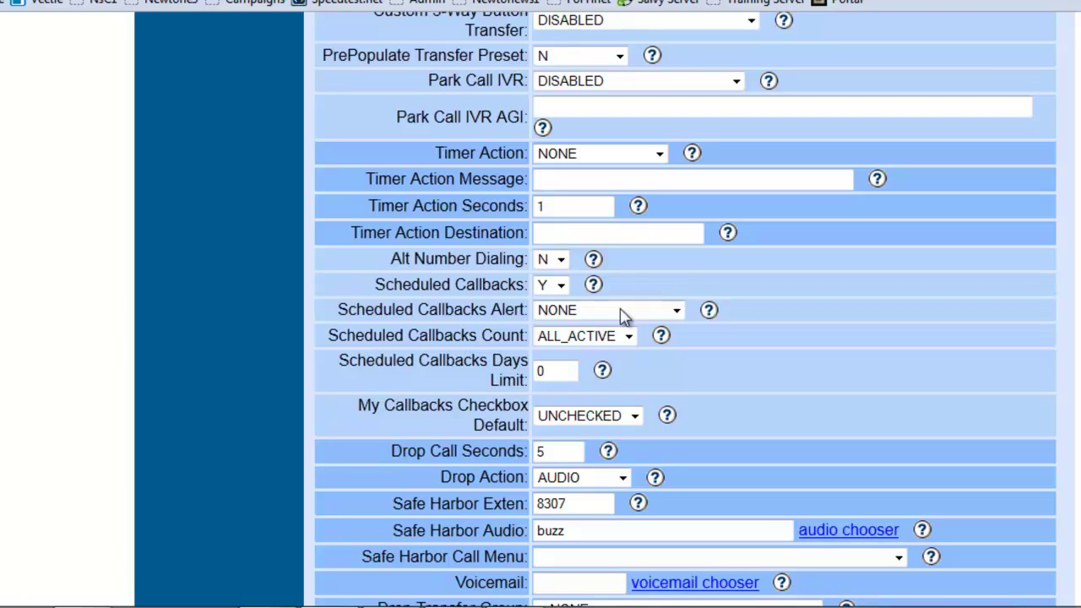
# Set Scheduled Callbacks Alert to BLINK_RED_DEFER and My Callbacks Checkbox Default to CHECKED.
pyautogui.moveTo(337, 309); pyautogui.dragTo(528, 311)
pyautogui.click(575, 313)
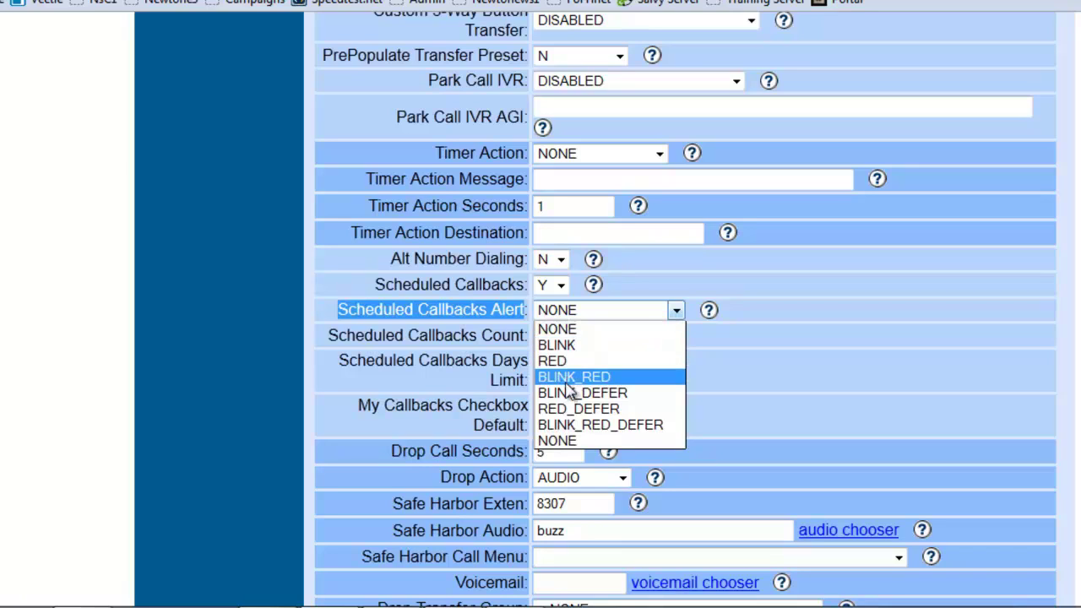
pyautogui.click(557, 425)
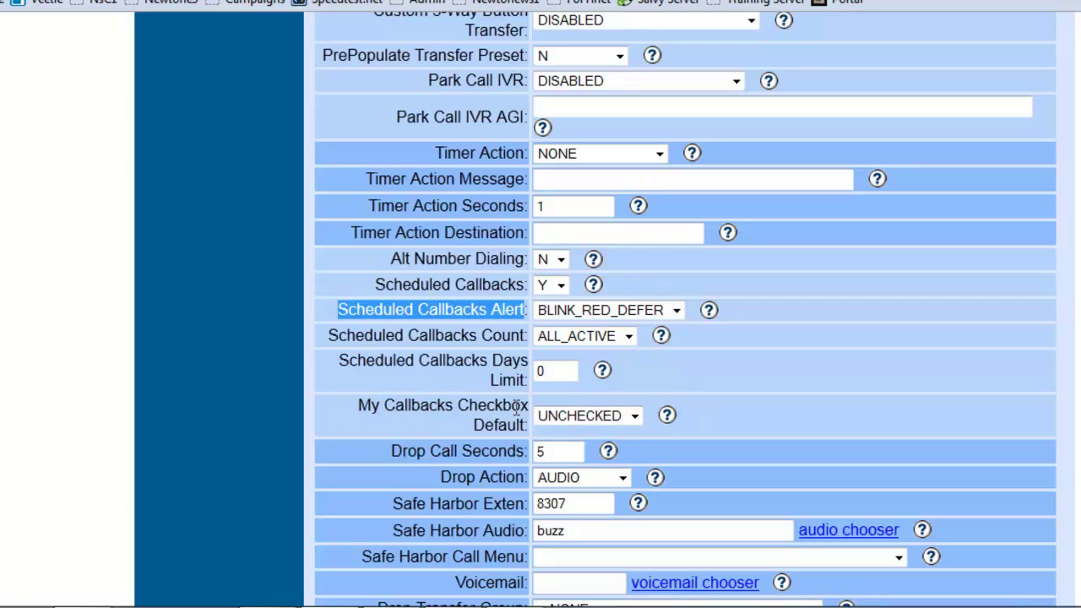
pyautogui.click(572, 422)
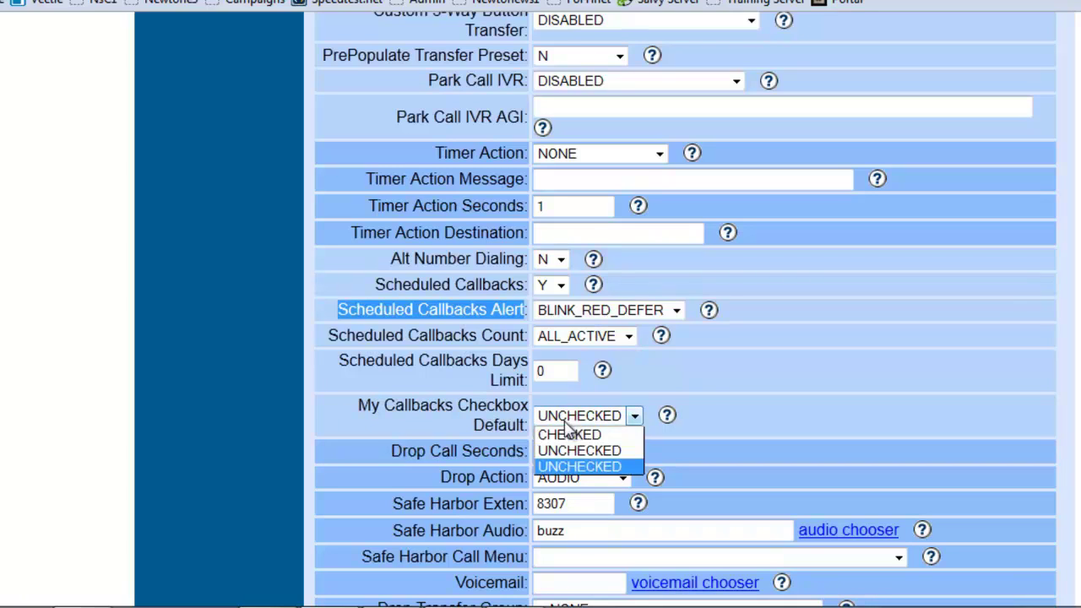
pyautogui.click(562, 437)
pyautogui.click(710, 422)
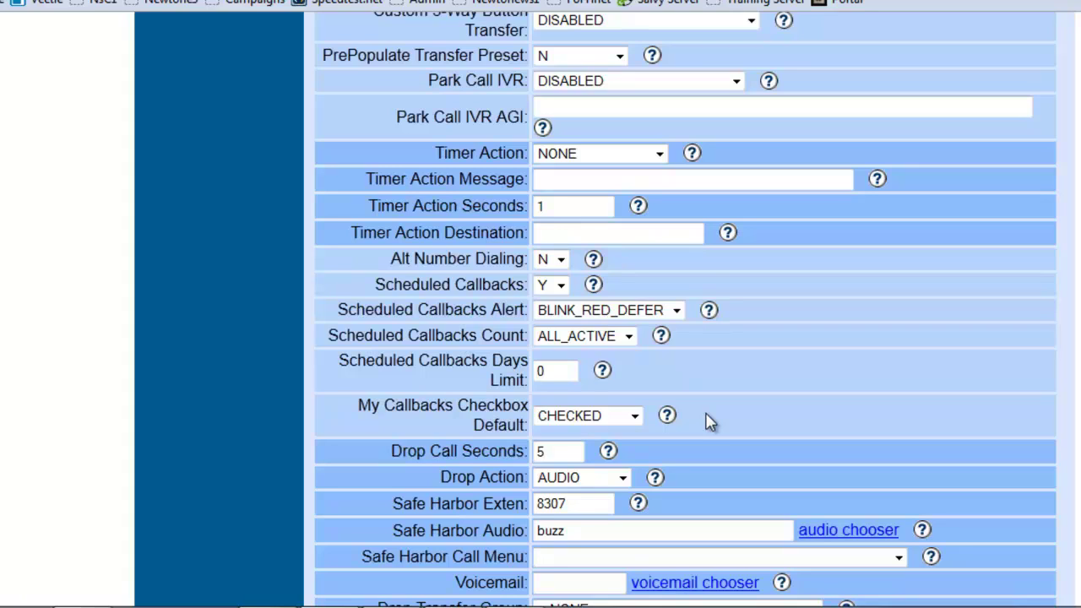
# Submit TEST_OUT's updated callback settings from the bottom of the detail page.
pyautogui.scroll(-6, 628, 410)
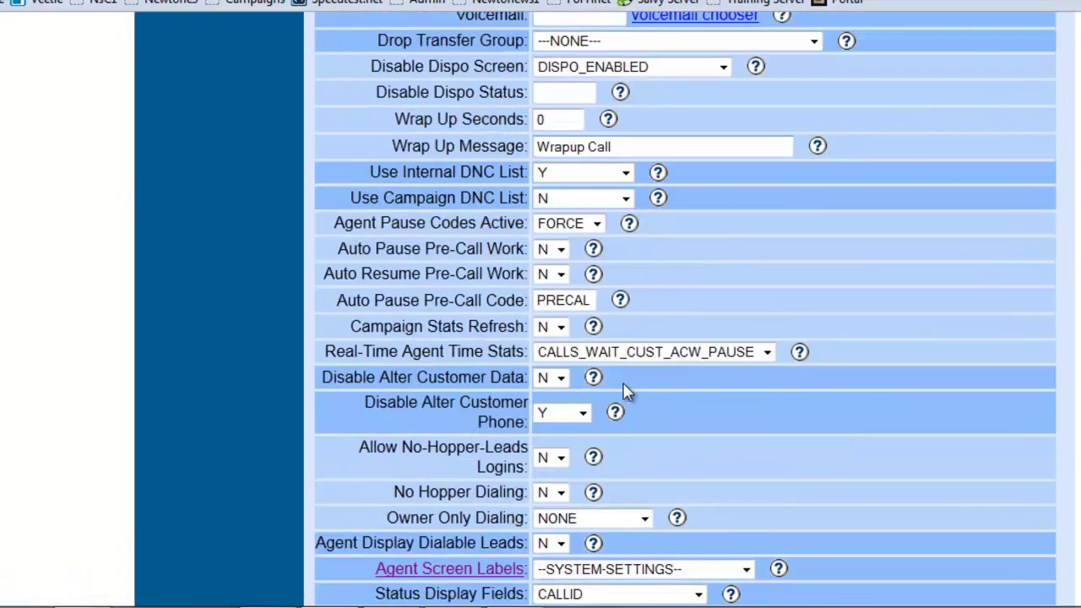
pyautogui.scroll(-10, 627, 390)
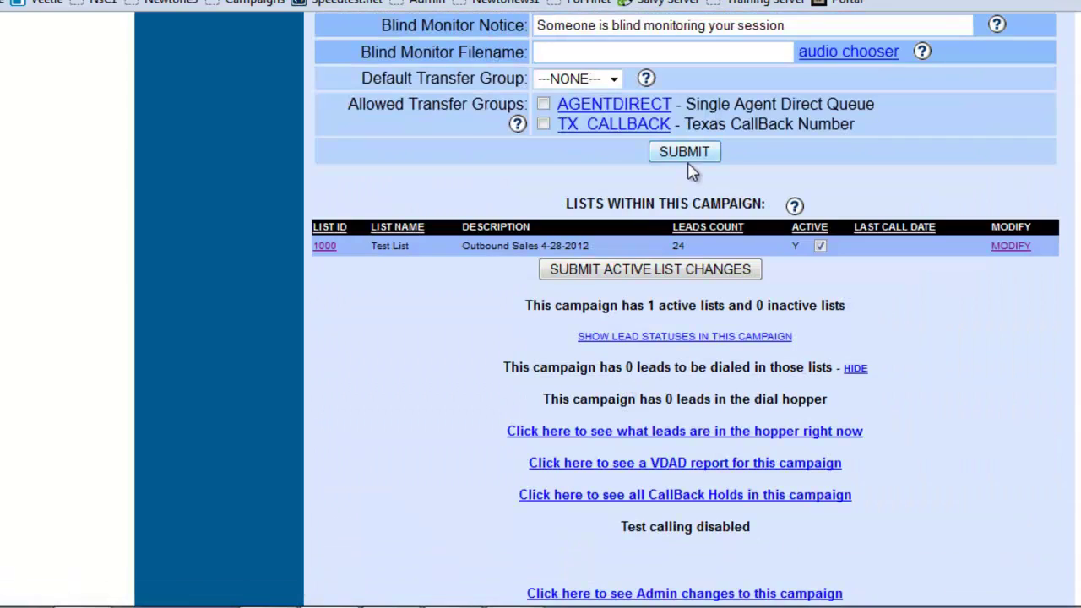
pyautogui.click(686, 154)
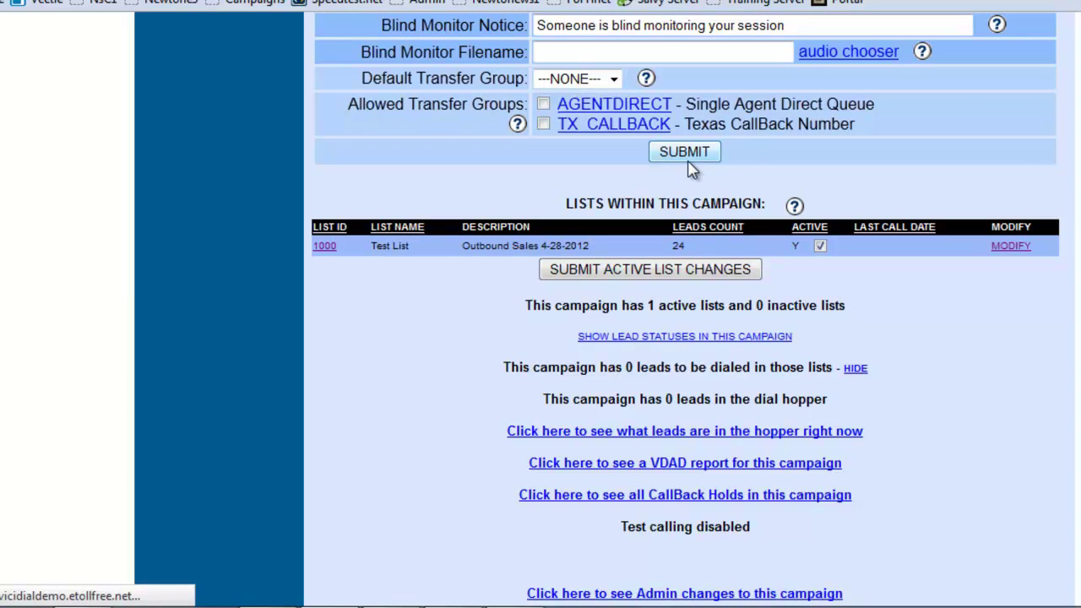